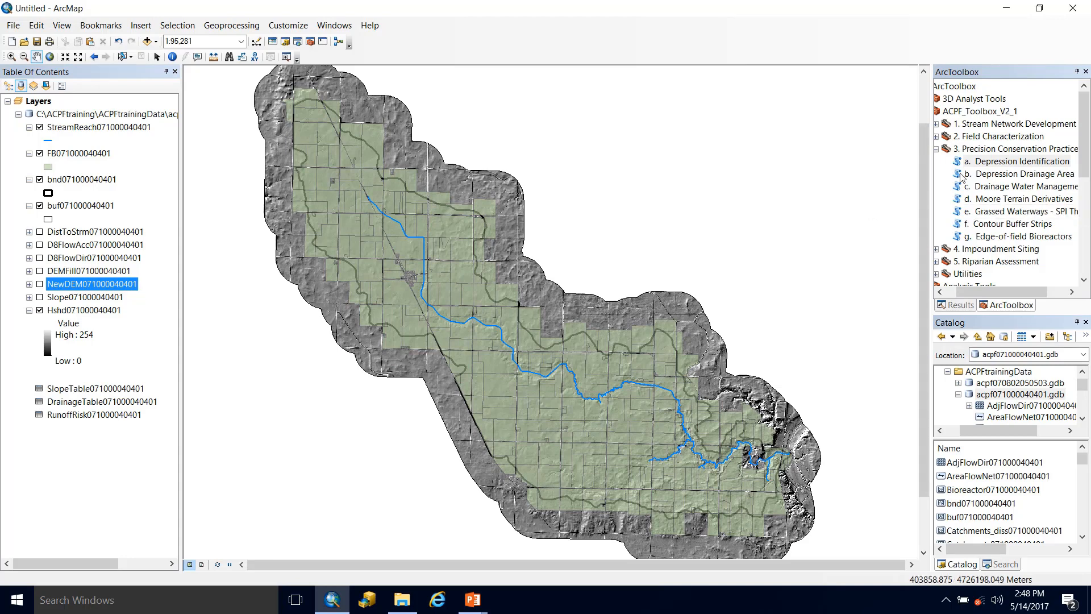
click(986, 152)
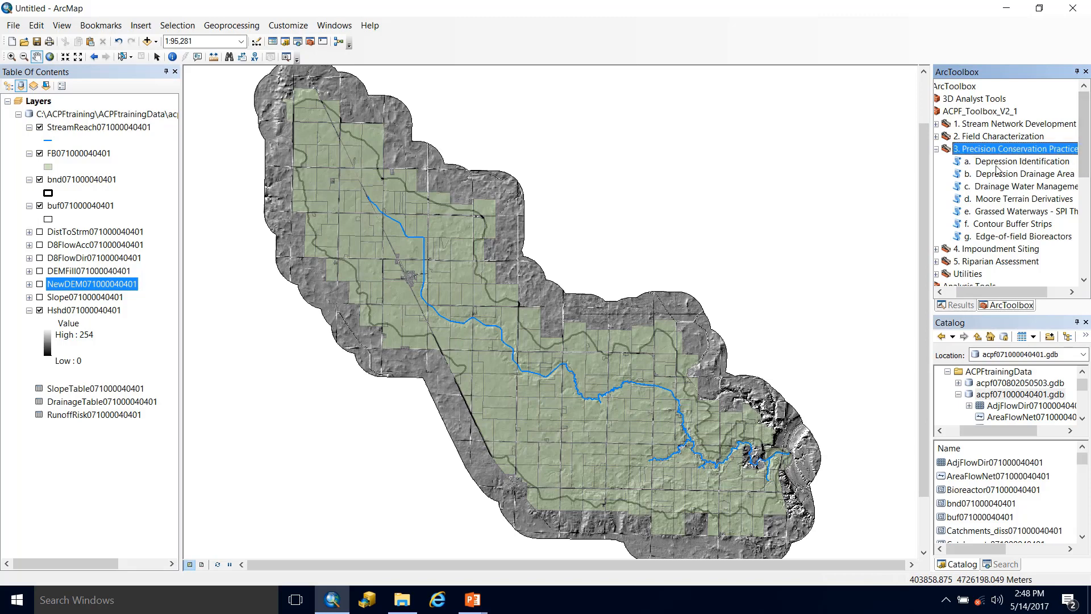
click(1025, 163)
double_click(1001, 164)
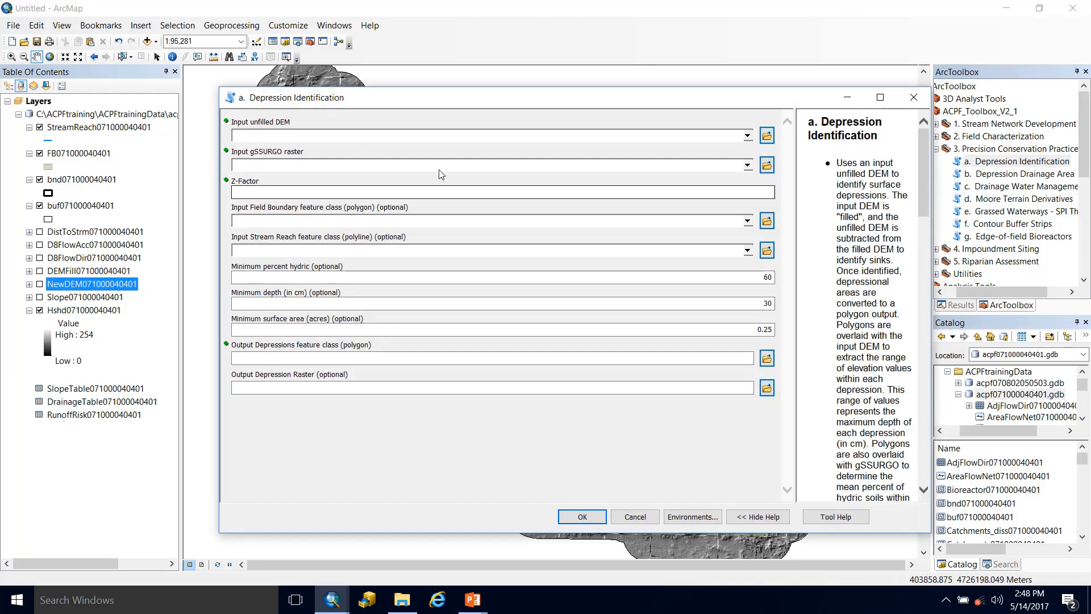
click(321, 121)
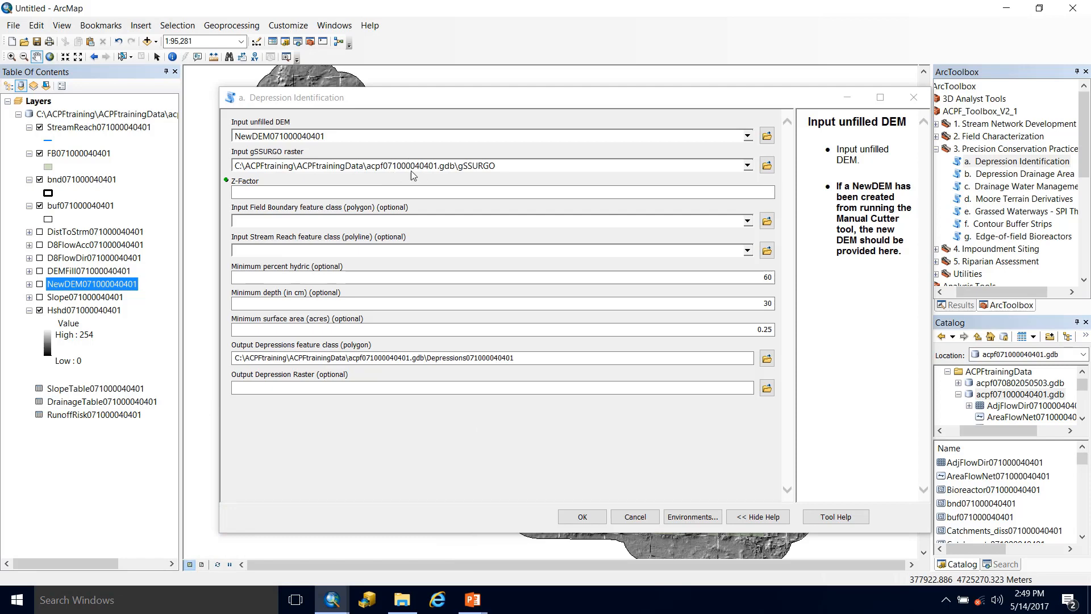
click(246, 195)
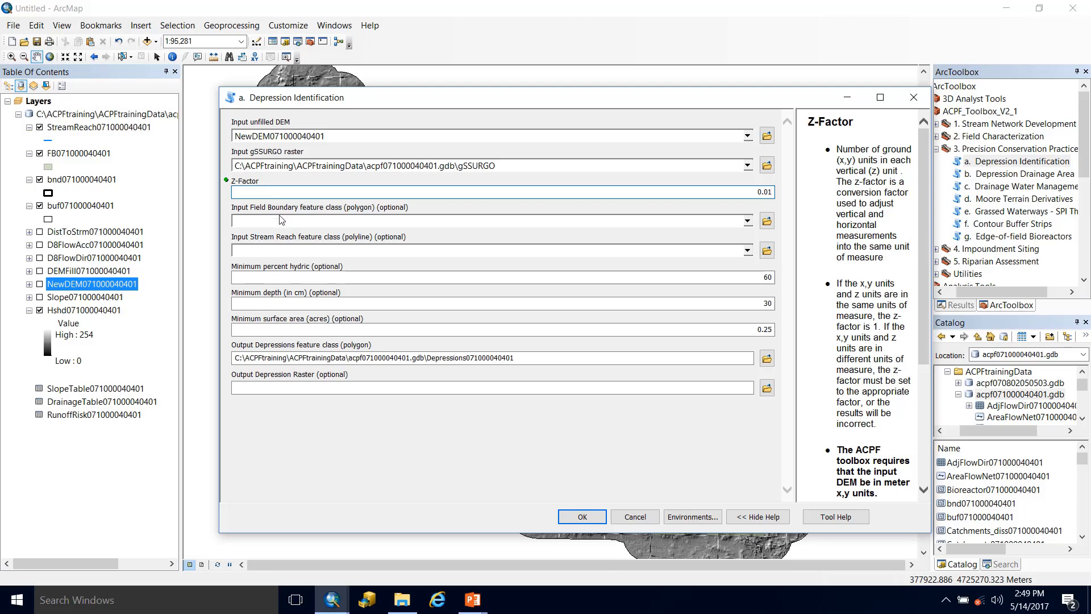
Review the help for the optional field boundary, stream reach, percent hydric and minimum depth parameters, and for the depressions output
click(294, 223)
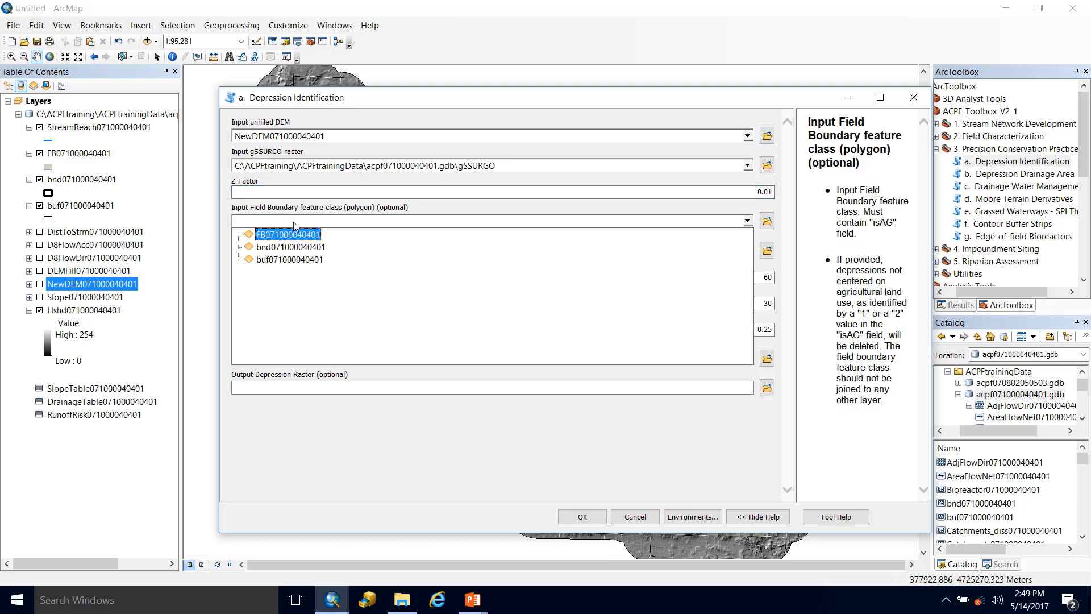
click(301, 255)
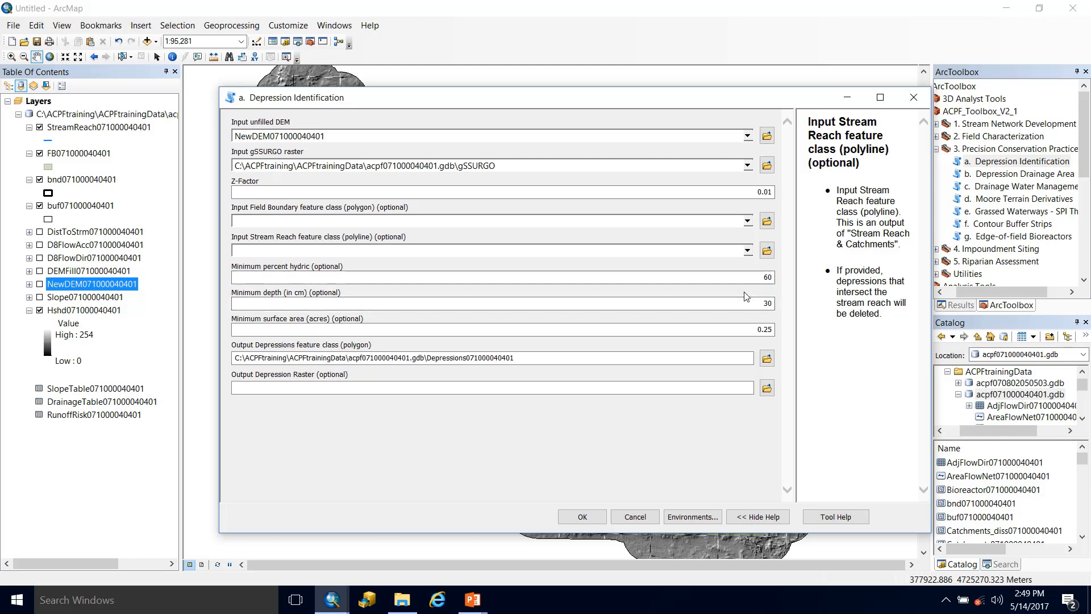
click(769, 280)
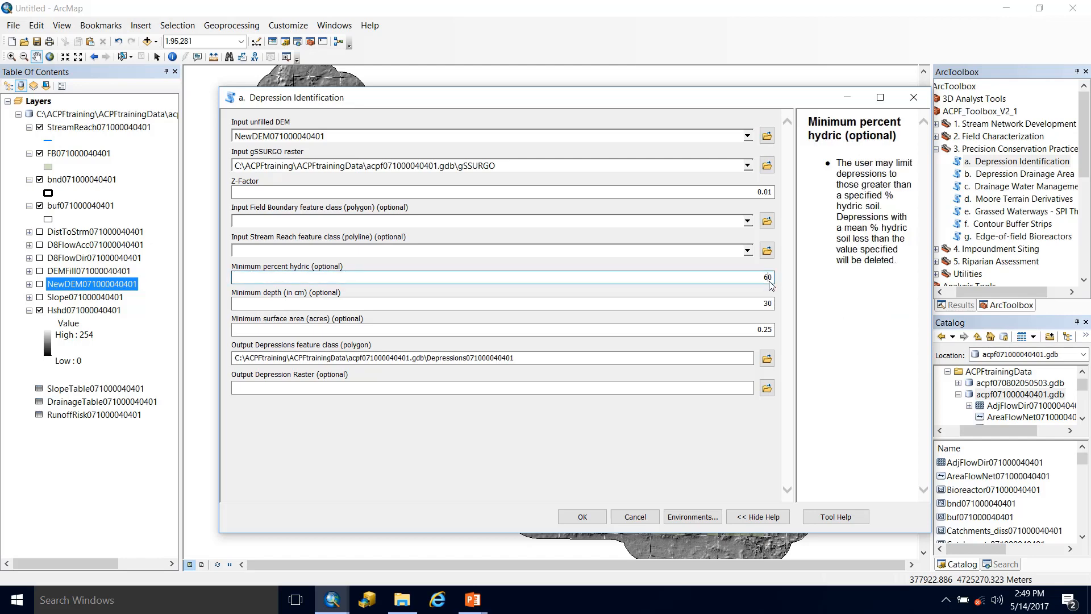
click(252, 305)
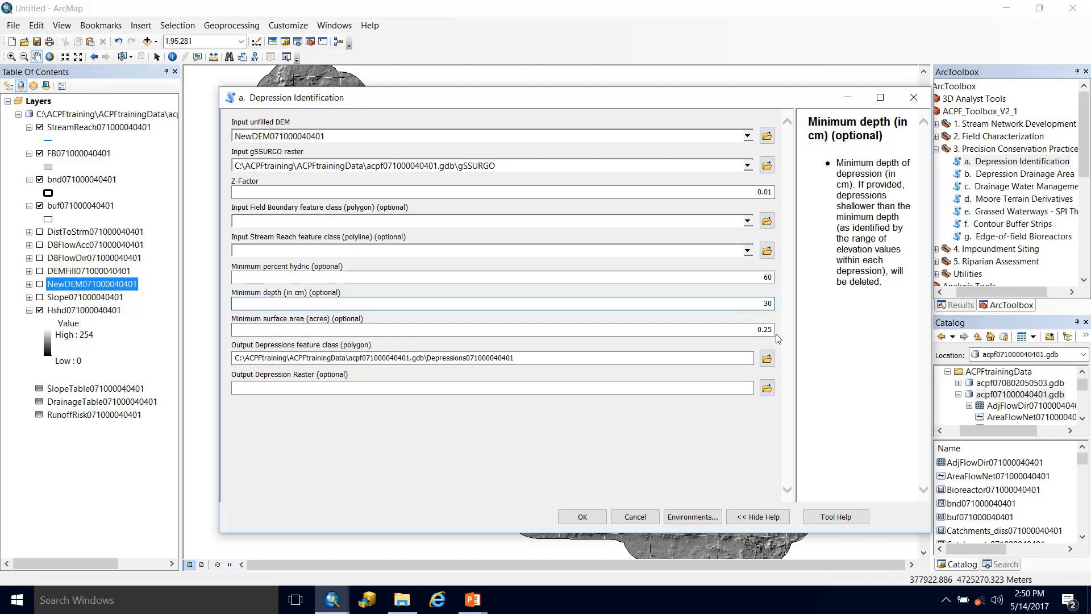
click(359, 358)
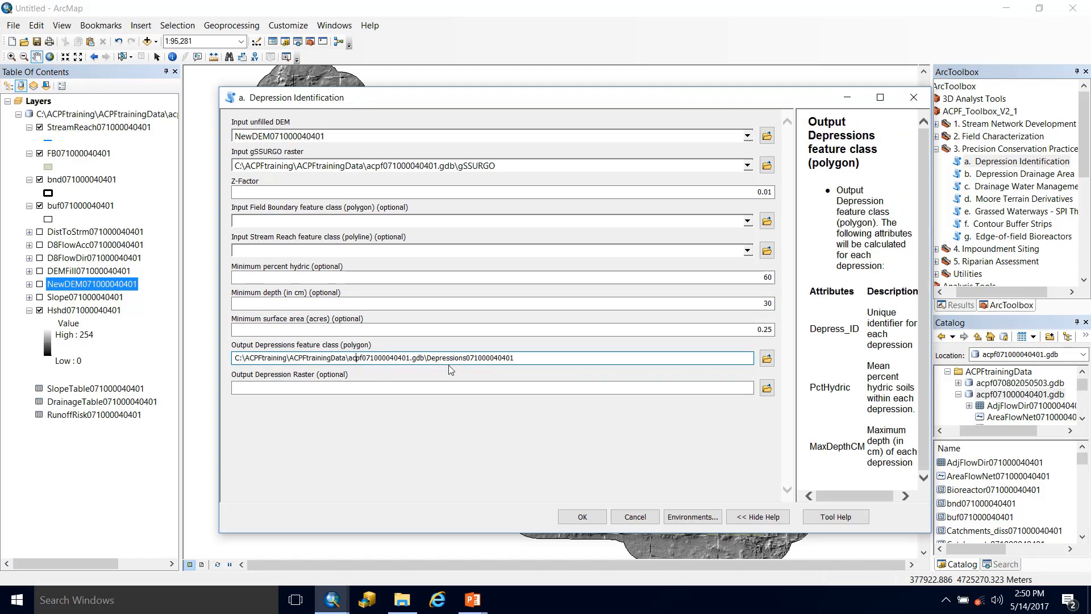
click(265, 388)
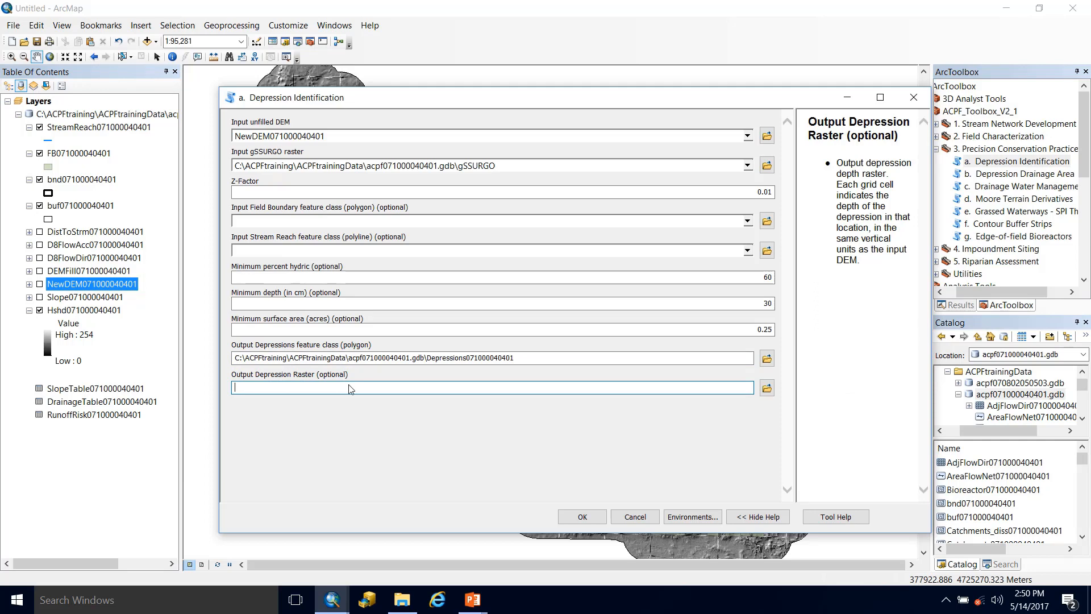
click(767, 389)
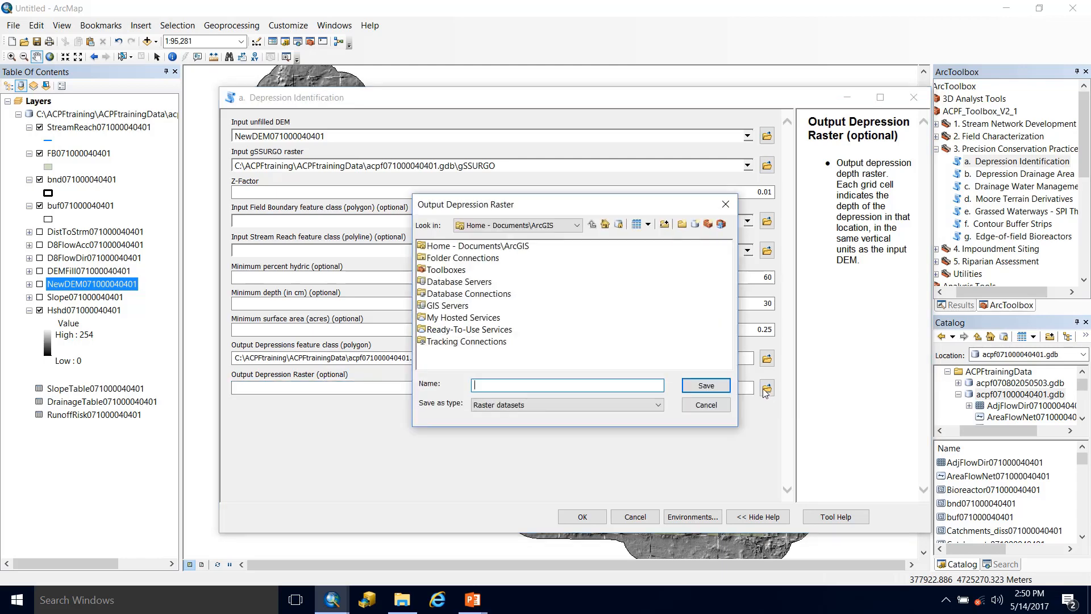
click(576, 225)
click(487, 263)
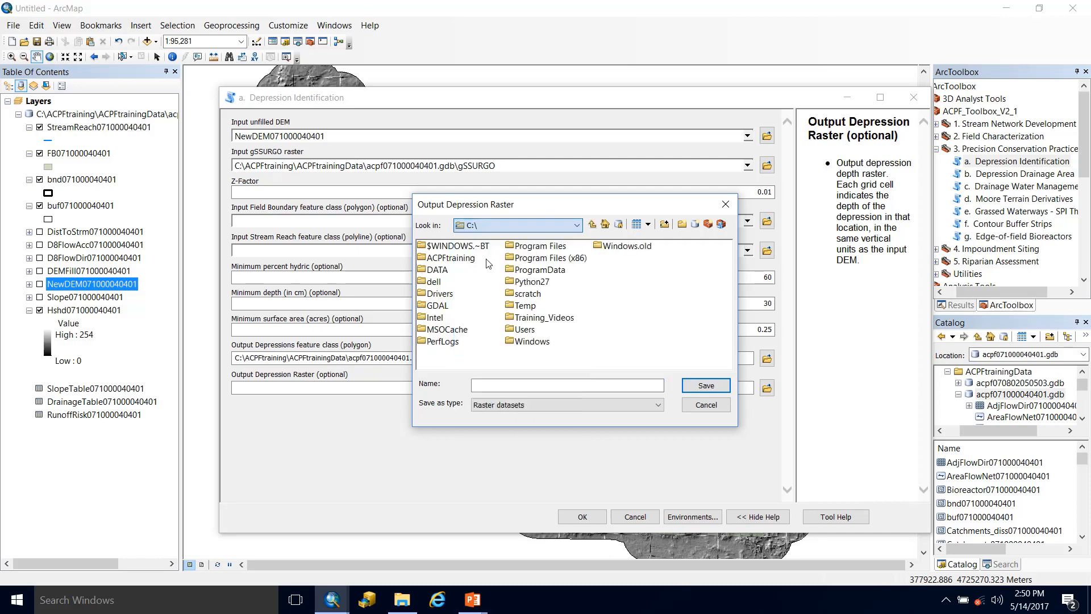
double_click(449, 259)
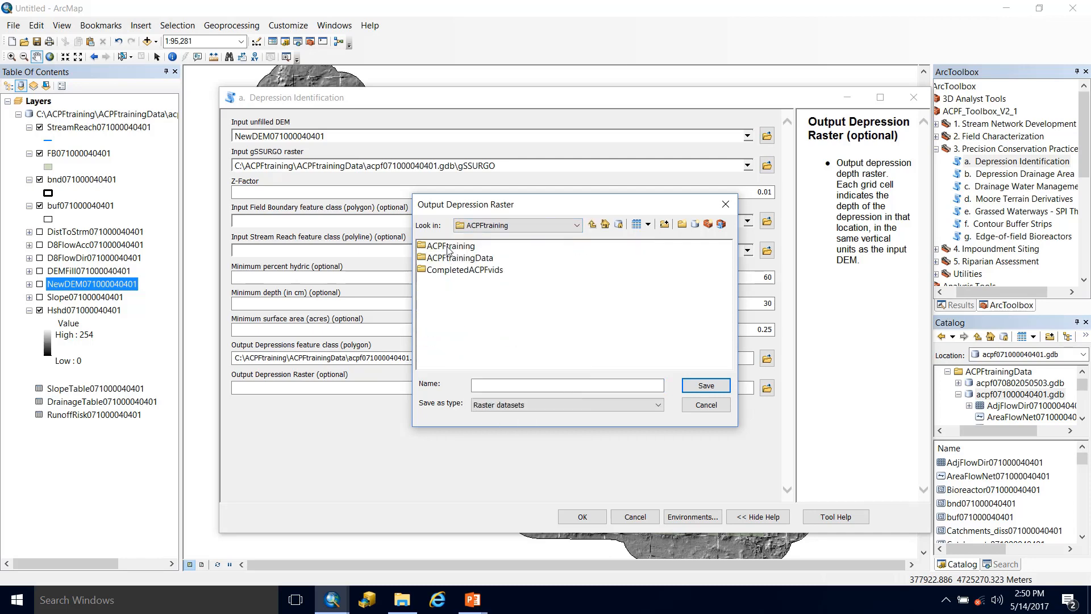
double_click(448, 259)
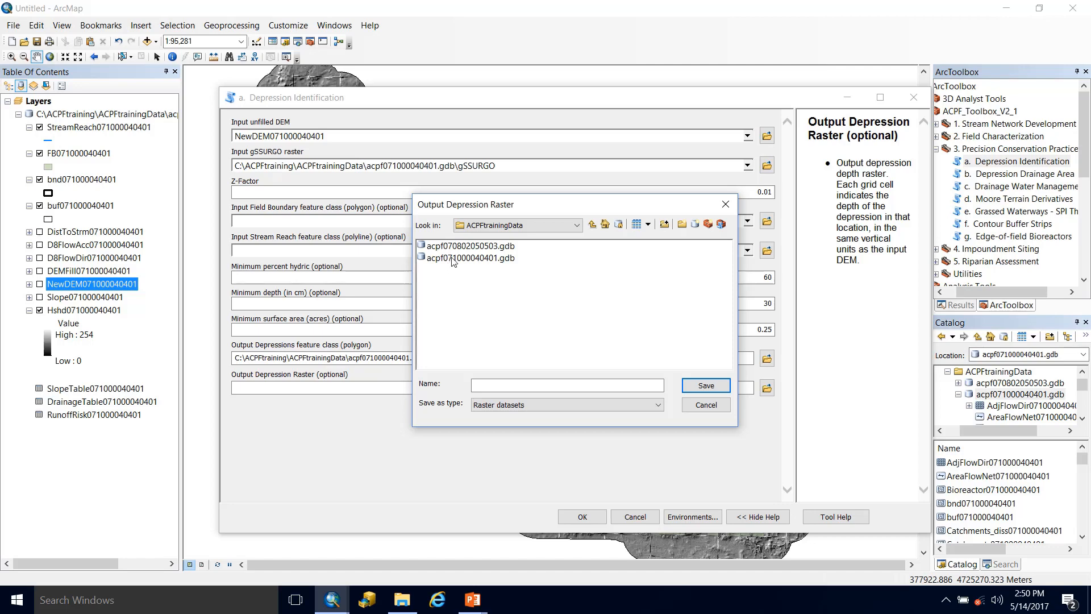
double_click(452, 259)
click(516, 385)
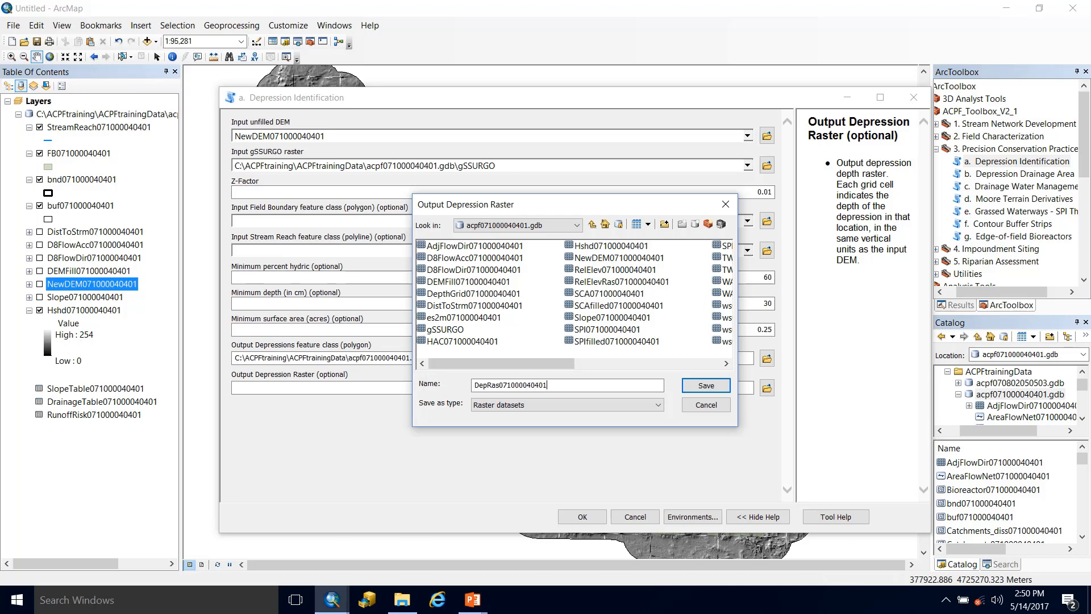
click(706, 386)
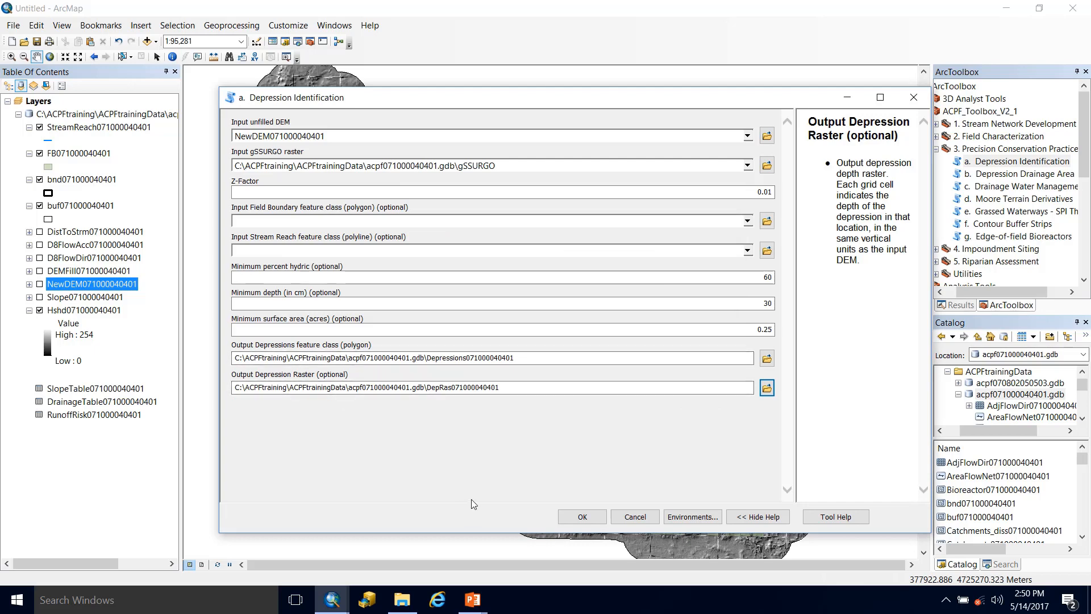
click(582, 517)
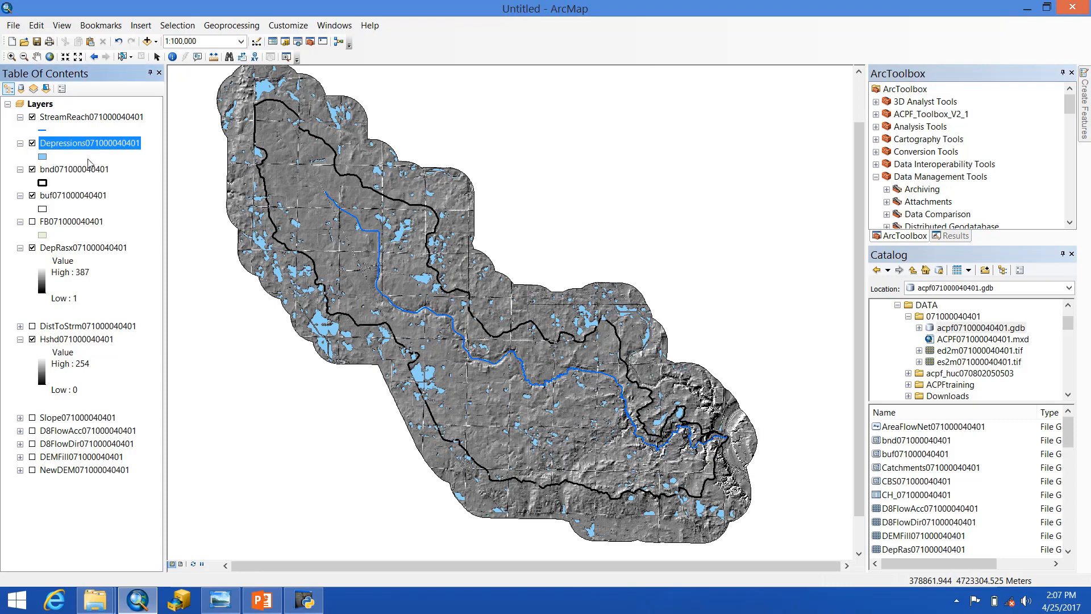
click(101, 247)
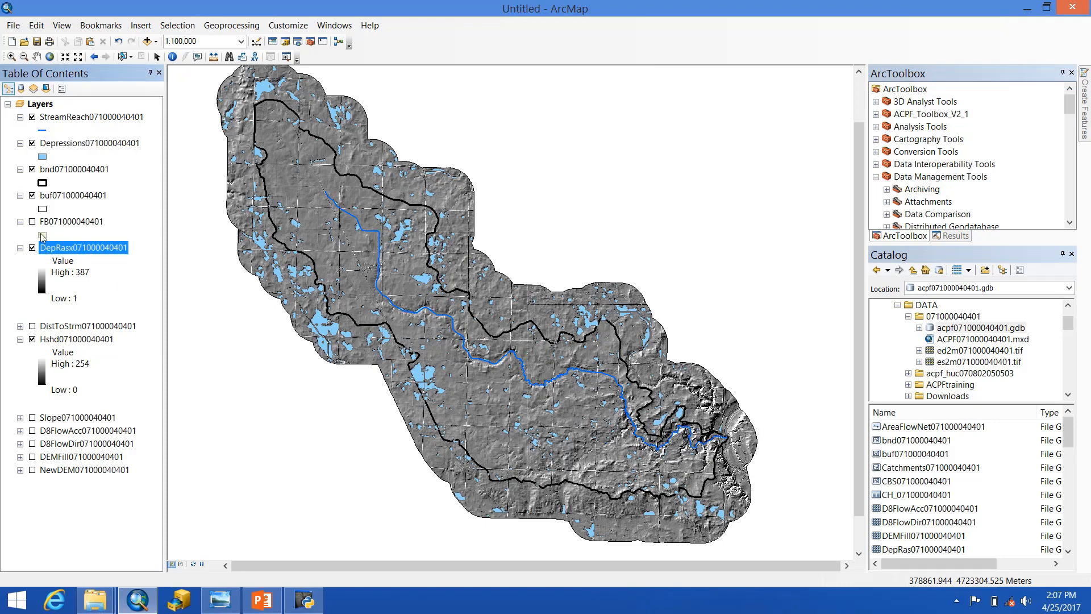
click(72, 145)
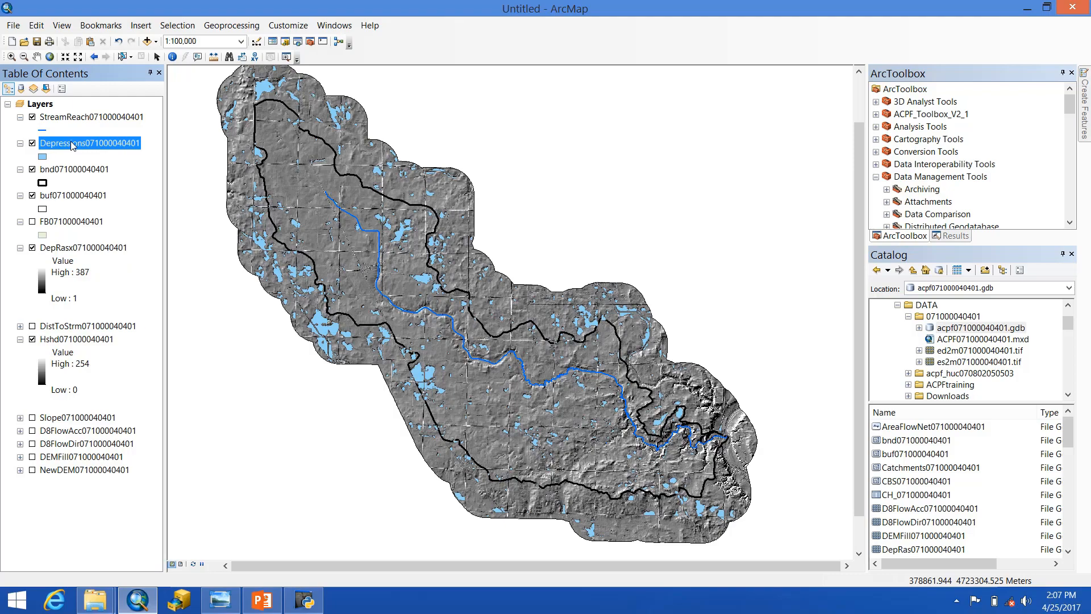
right_click(72, 145)
click(134, 180)
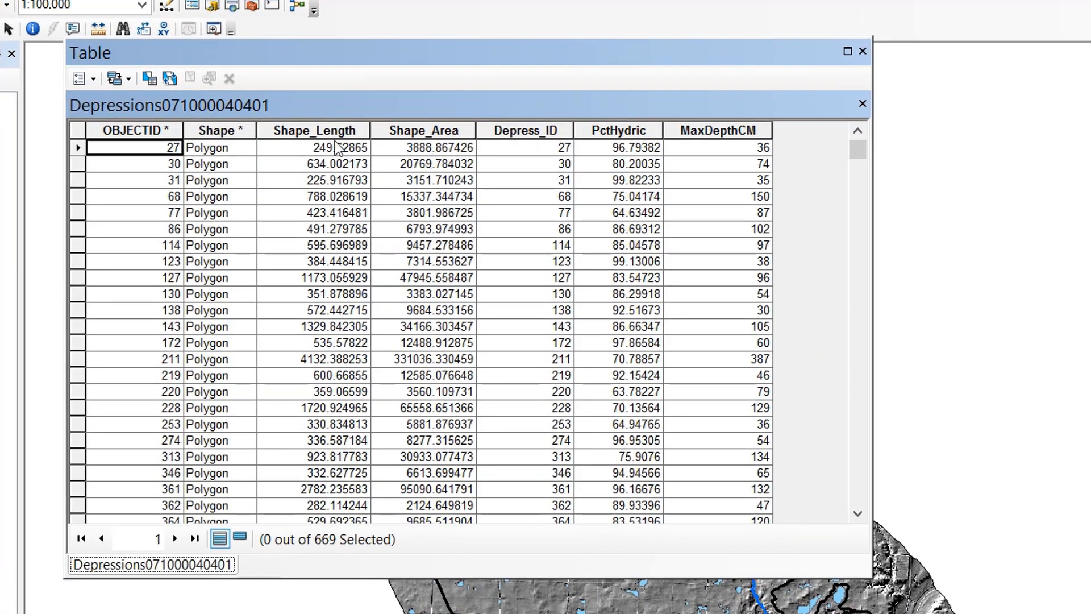
click(558, 132)
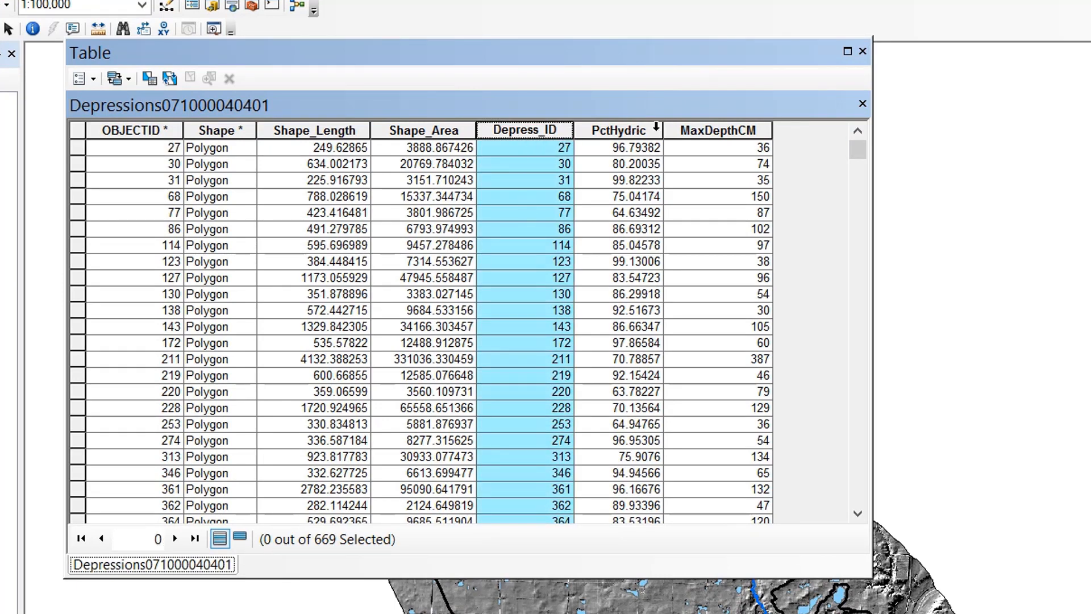
click(659, 131)
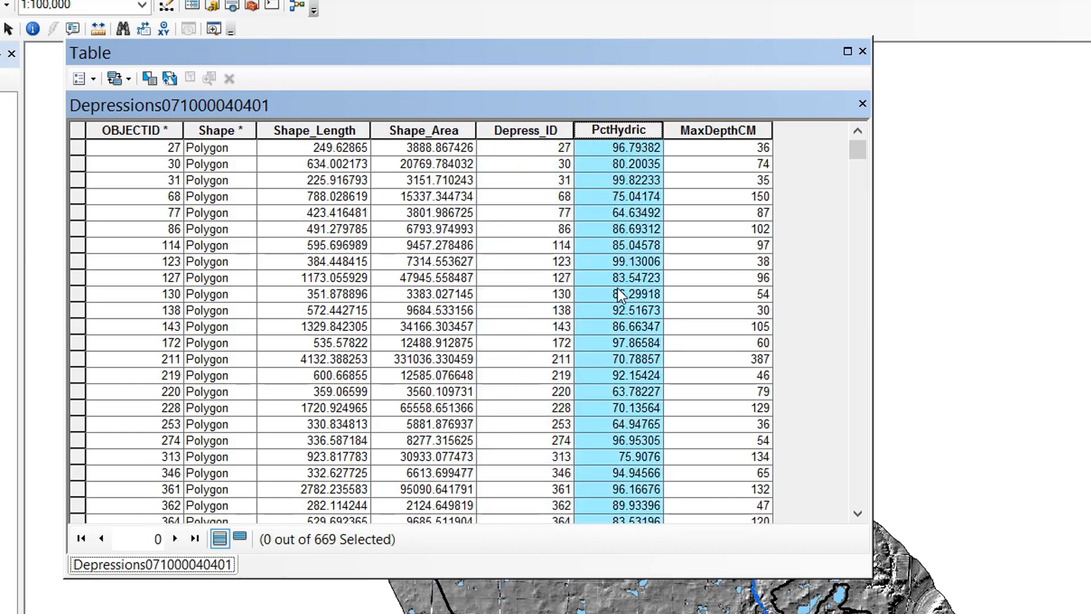
click(717, 130)
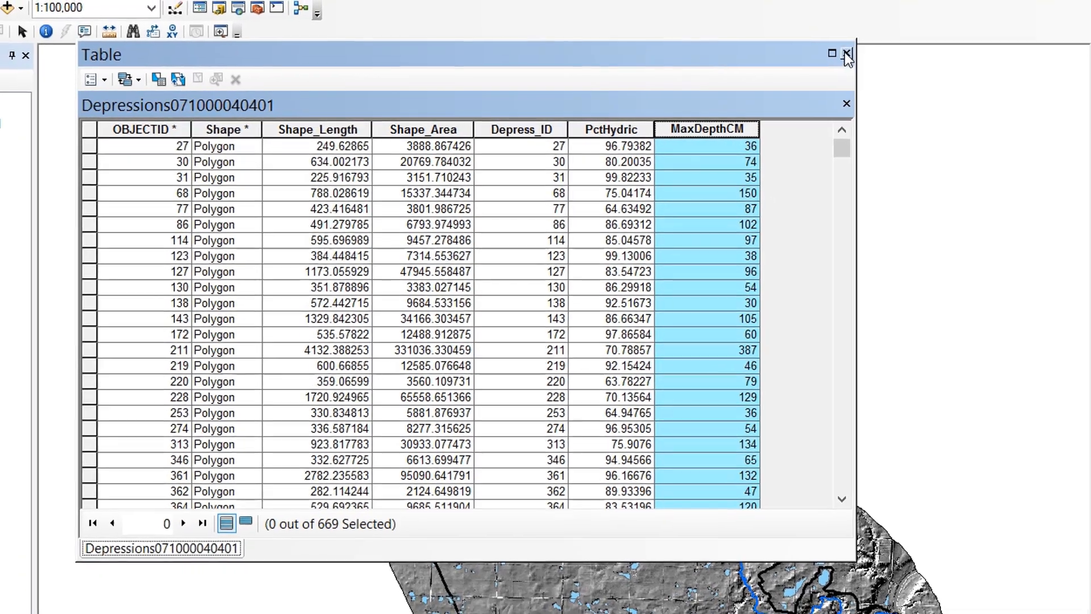
click(863, 52)
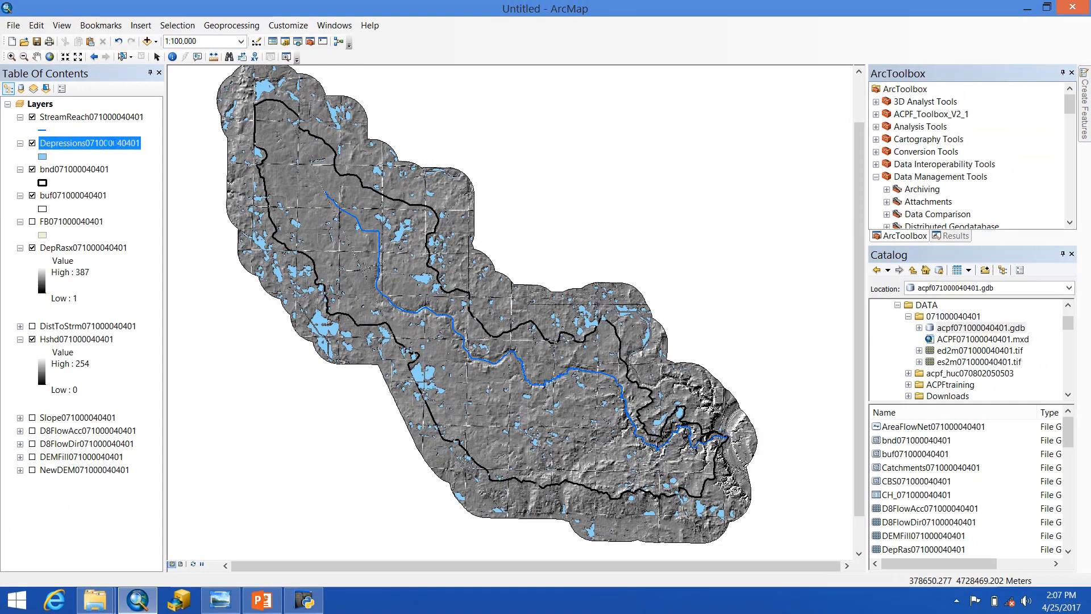
double_click(108, 143)
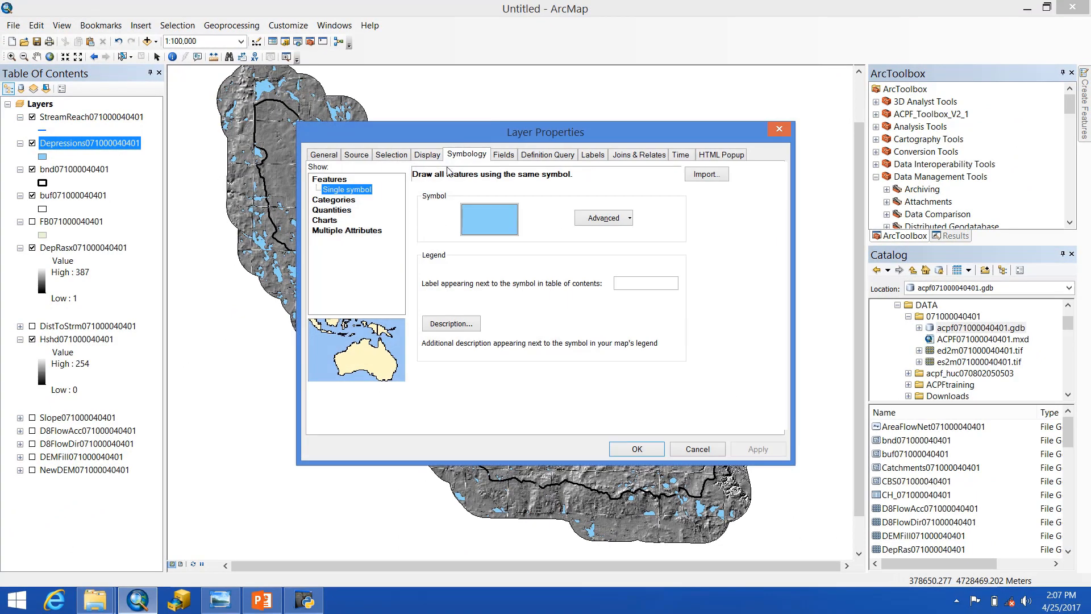
click(332, 209)
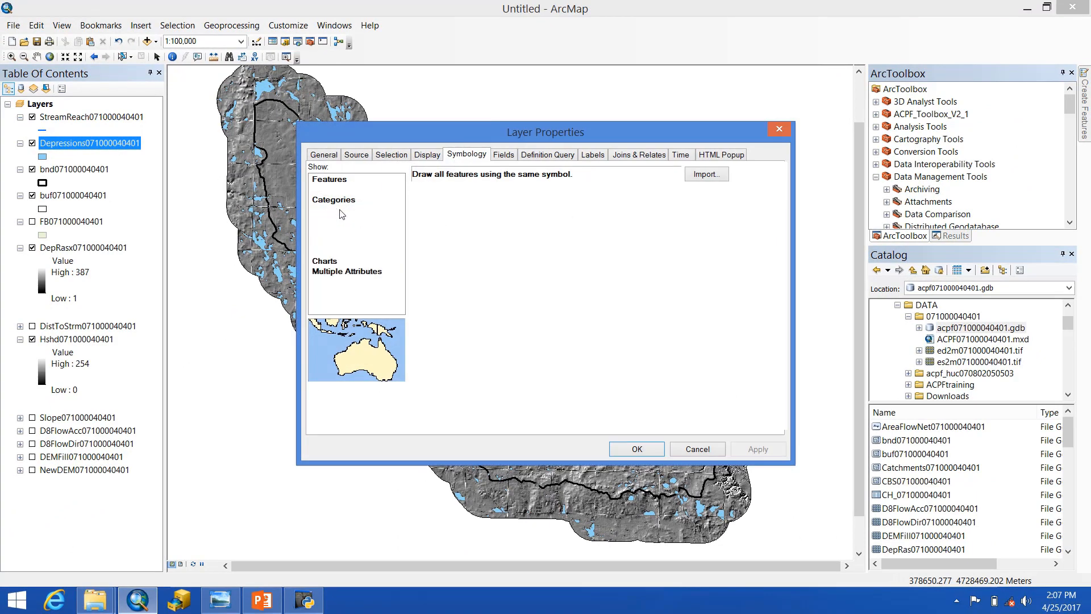
click(500, 203)
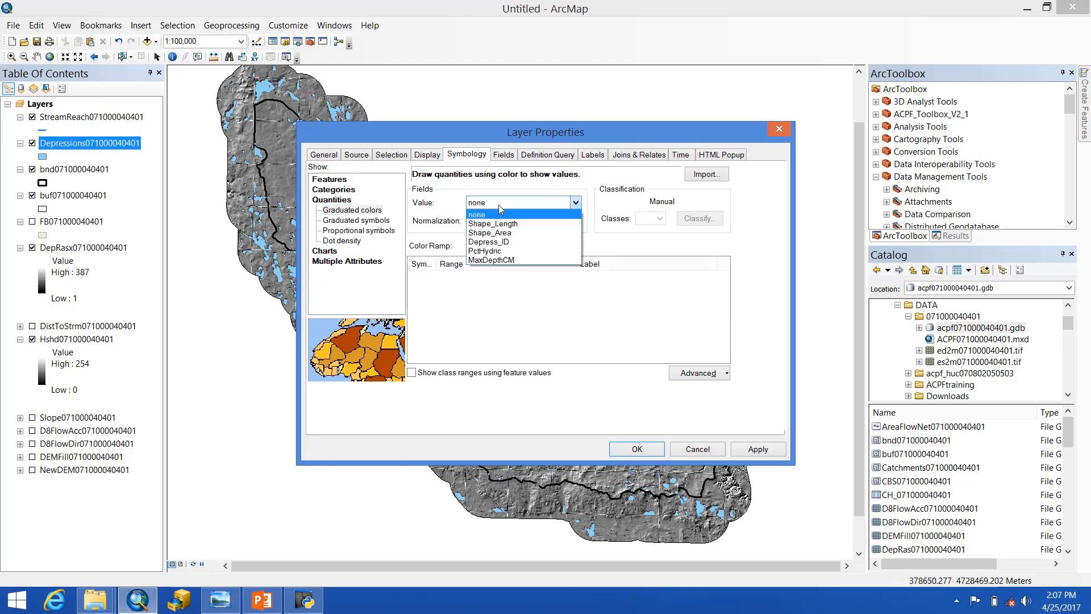
click(512, 252)
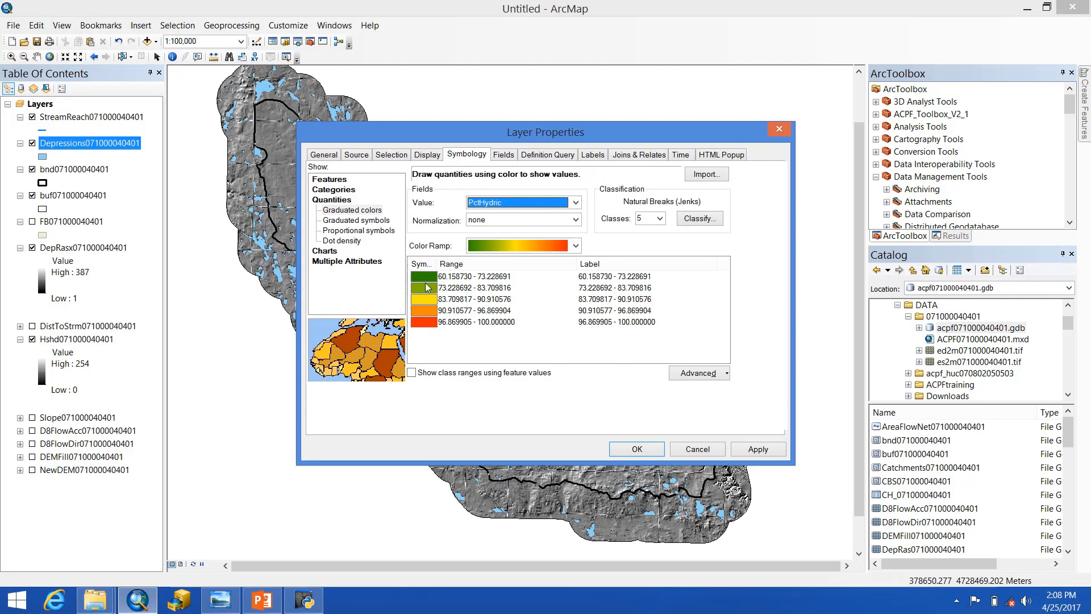
click(769, 454)
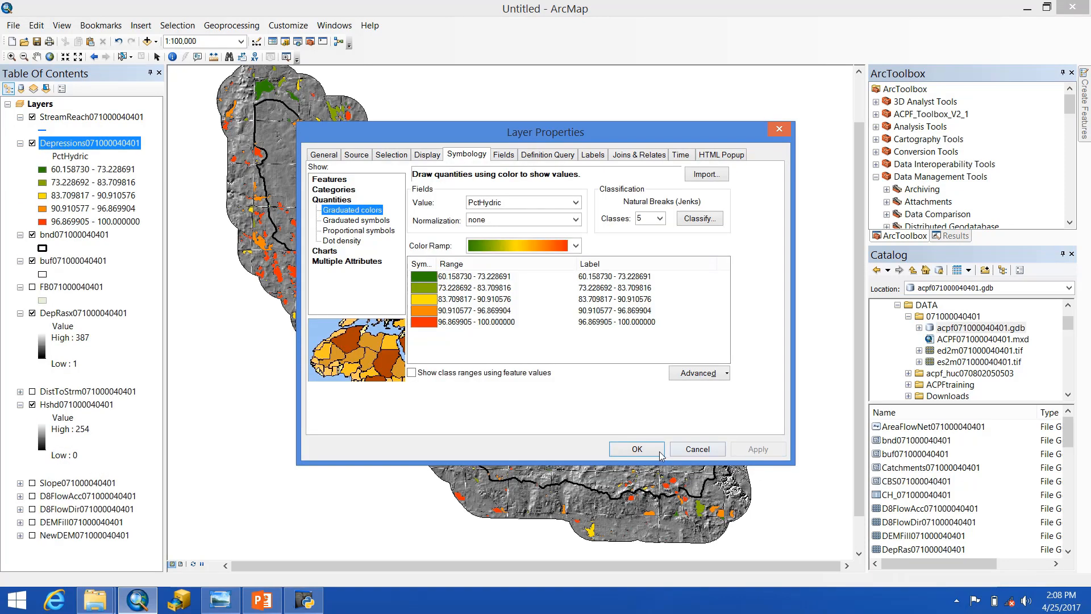
click(661, 454)
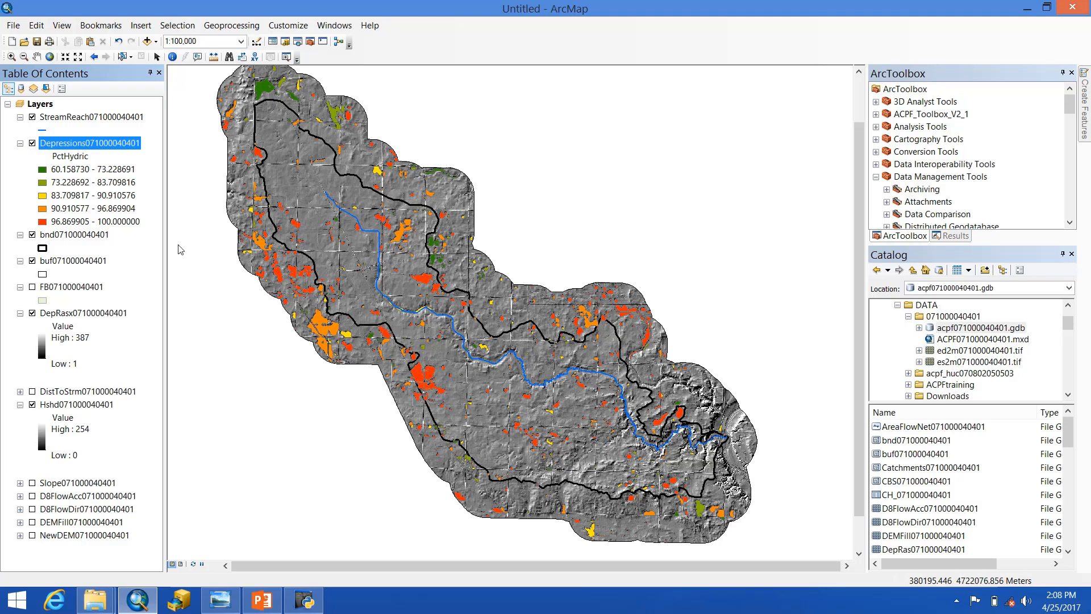
Change the value field of the depressions layer's graduated colors to MaxDepthCM and view the whole watershed
double_click(132, 154)
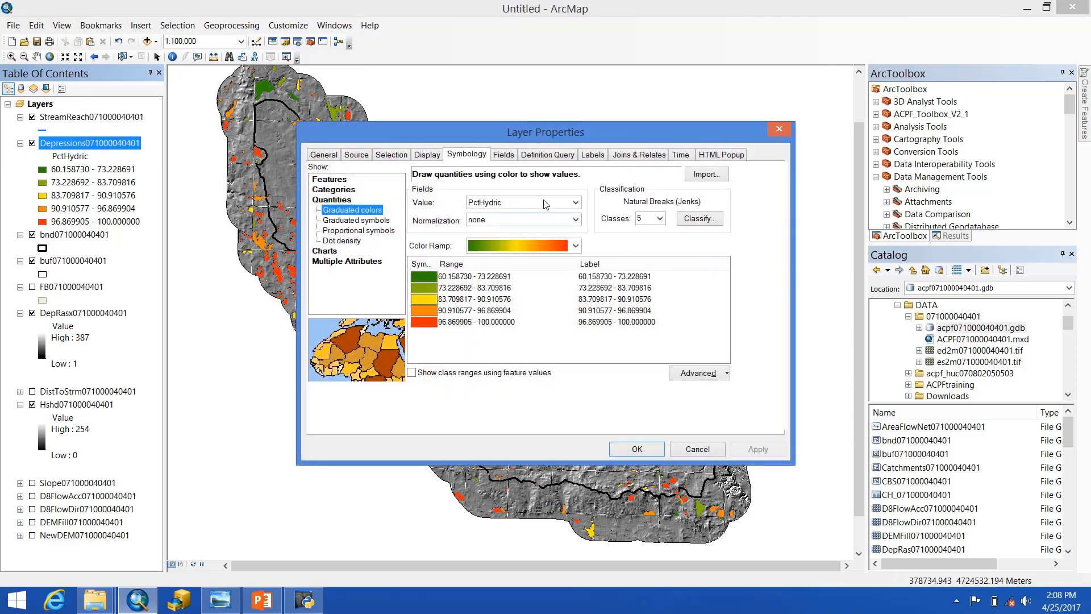
click(546, 204)
click(492, 260)
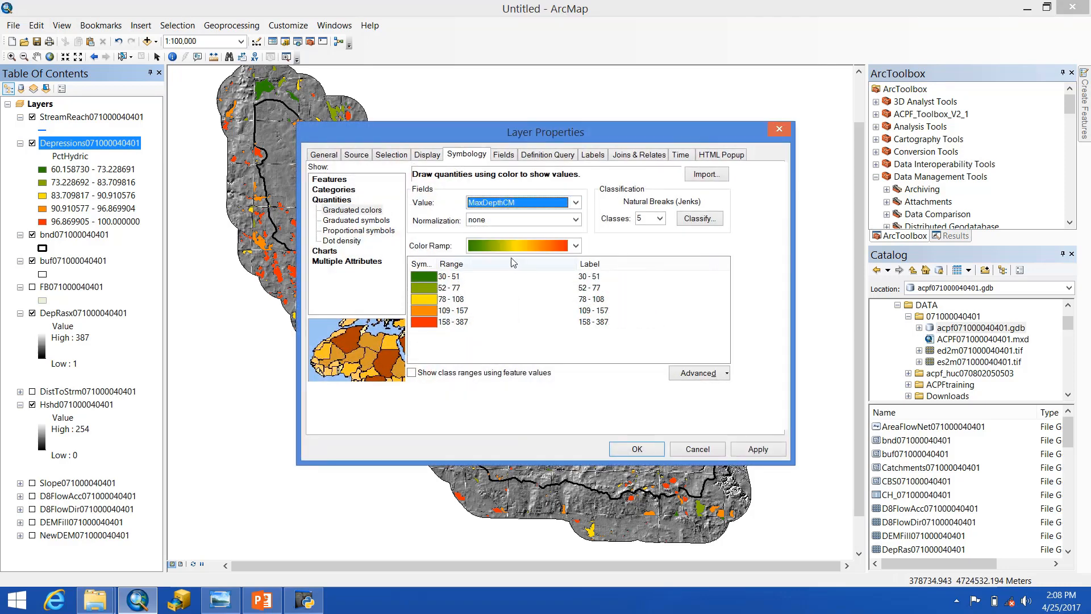
click(751, 449)
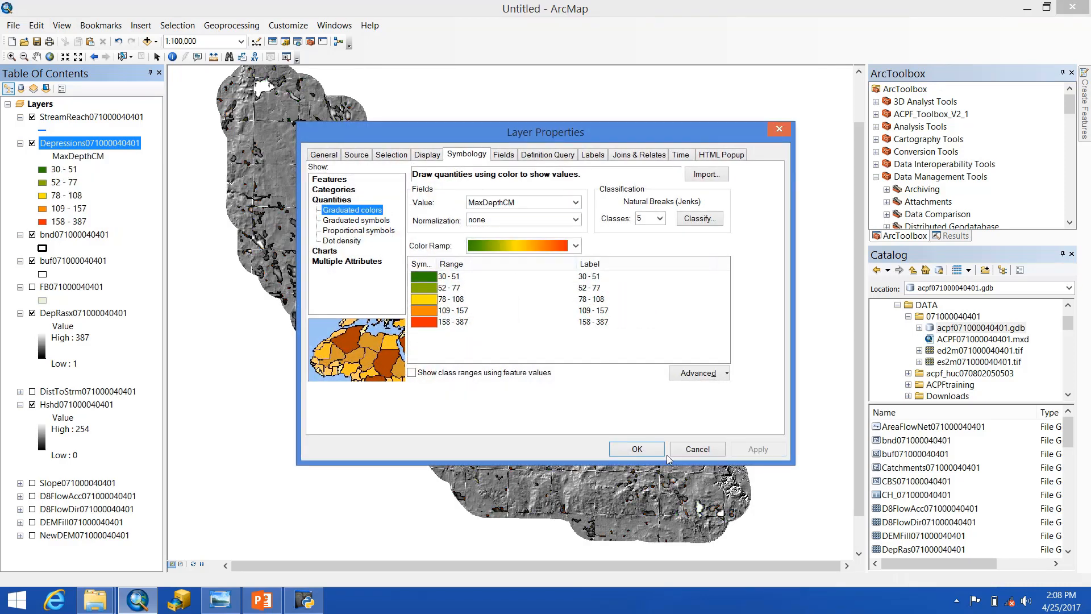
click(650, 449)
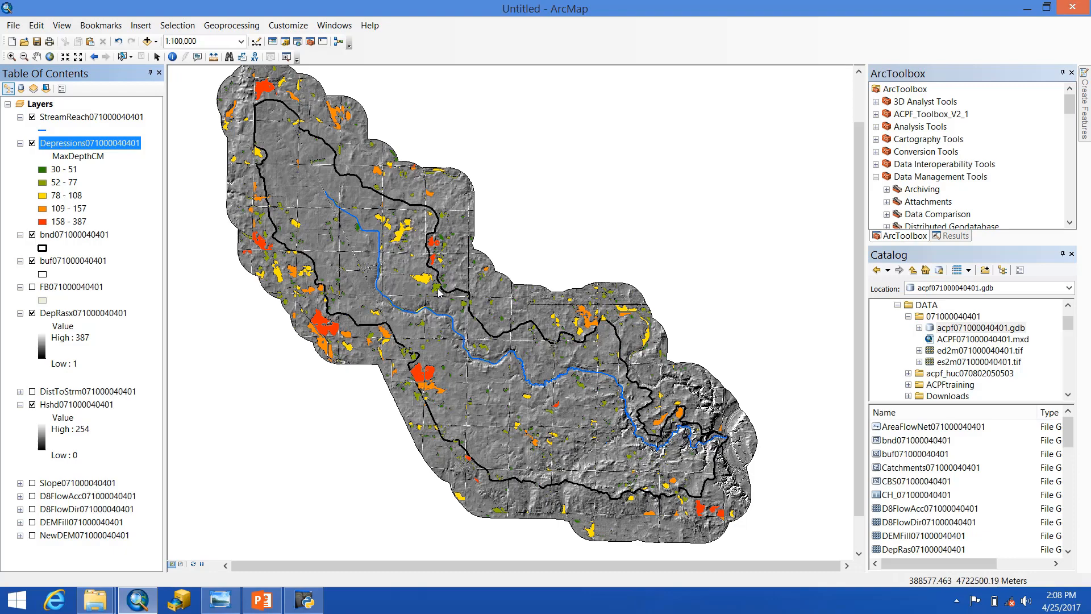
scroll(465, 384, up, 1)
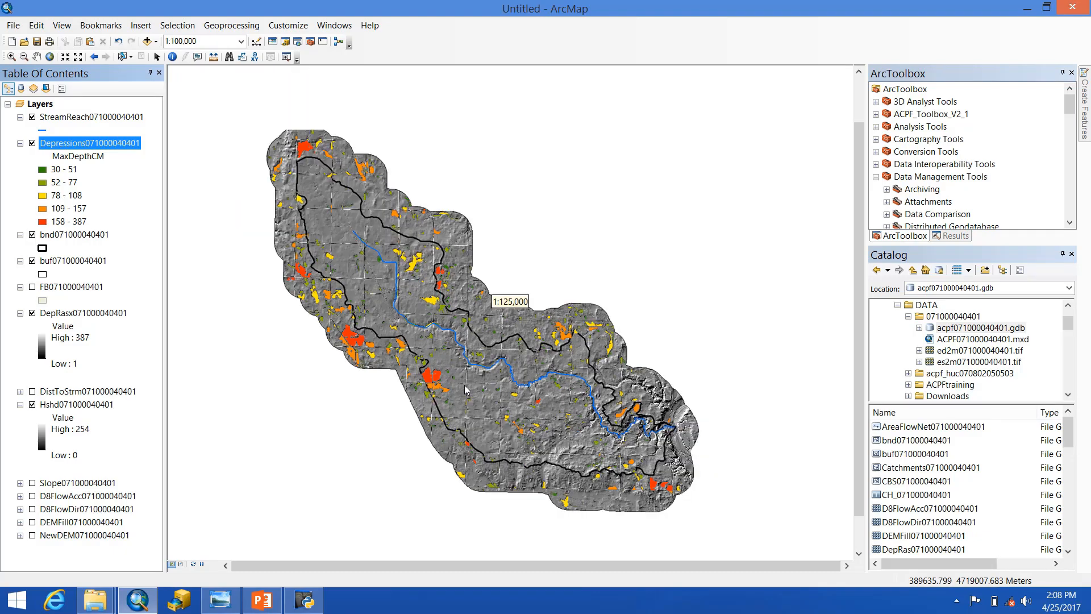
scroll(465, 384, down, 3)
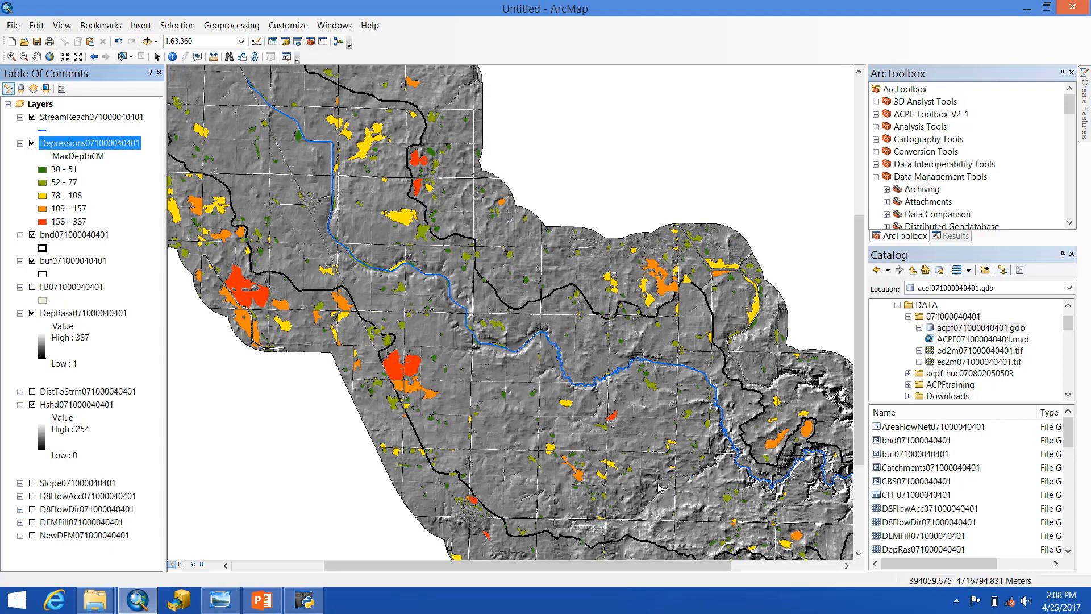
drag(609, 429, 402, 326)
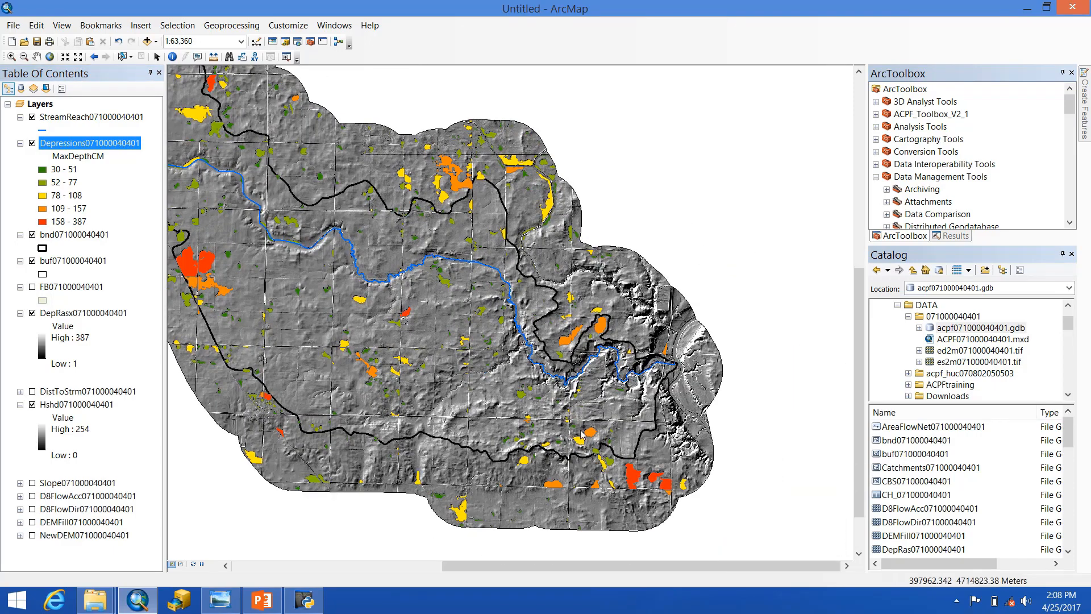
scroll(437, 340, down, 2)
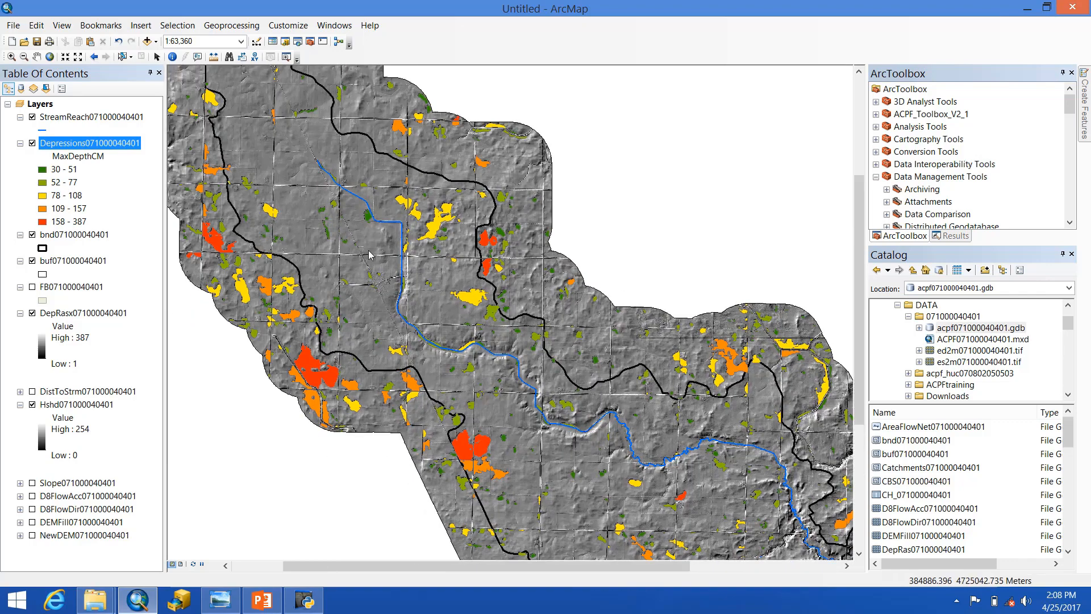
drag(417, 312, 492, 412)
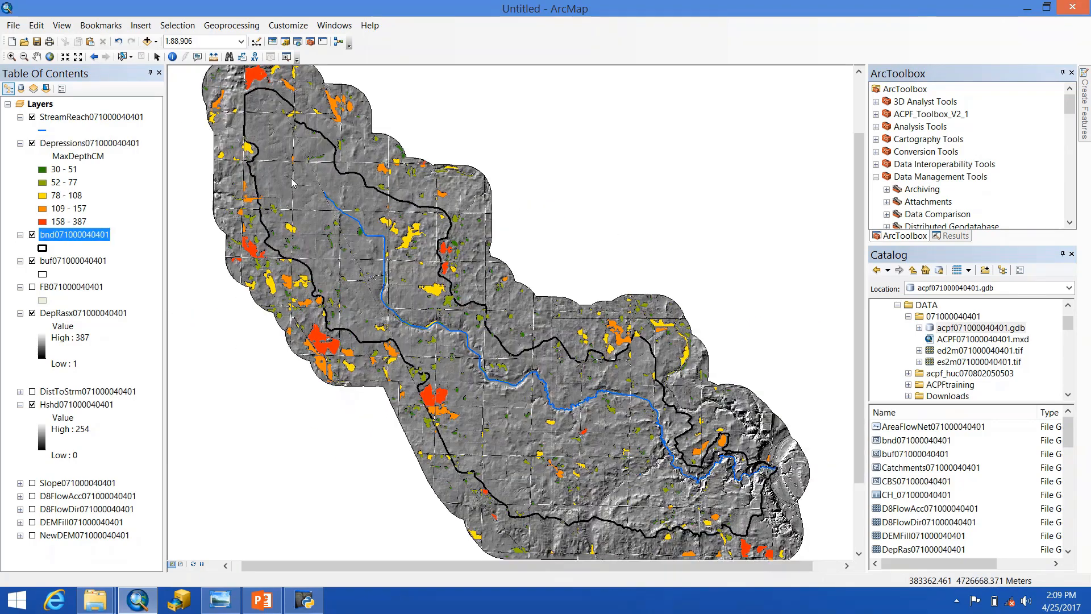
drag(76, 319, 80, 232)
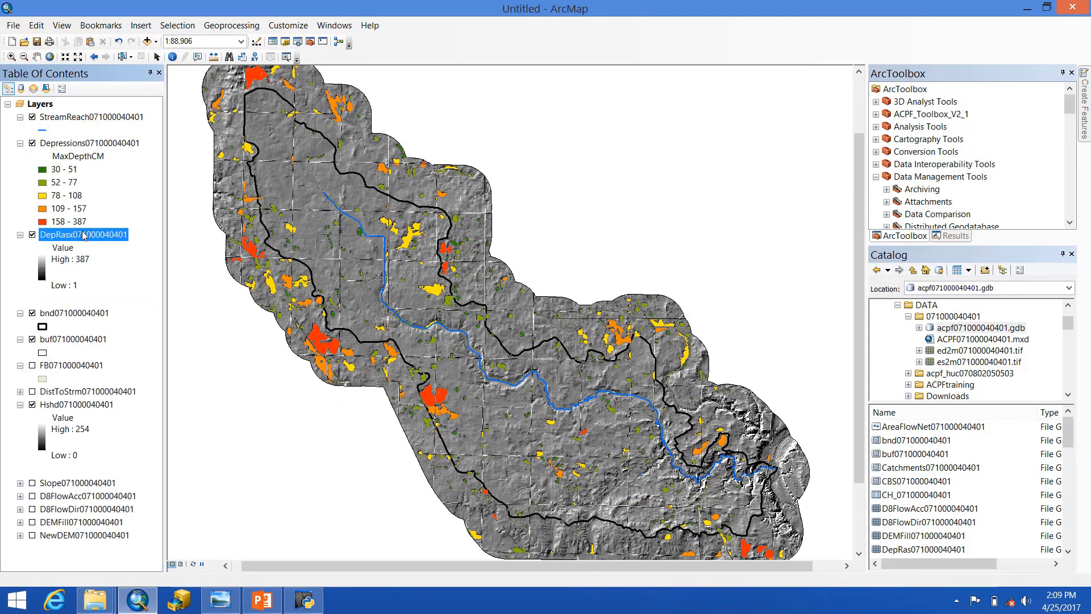
click(32, 144)
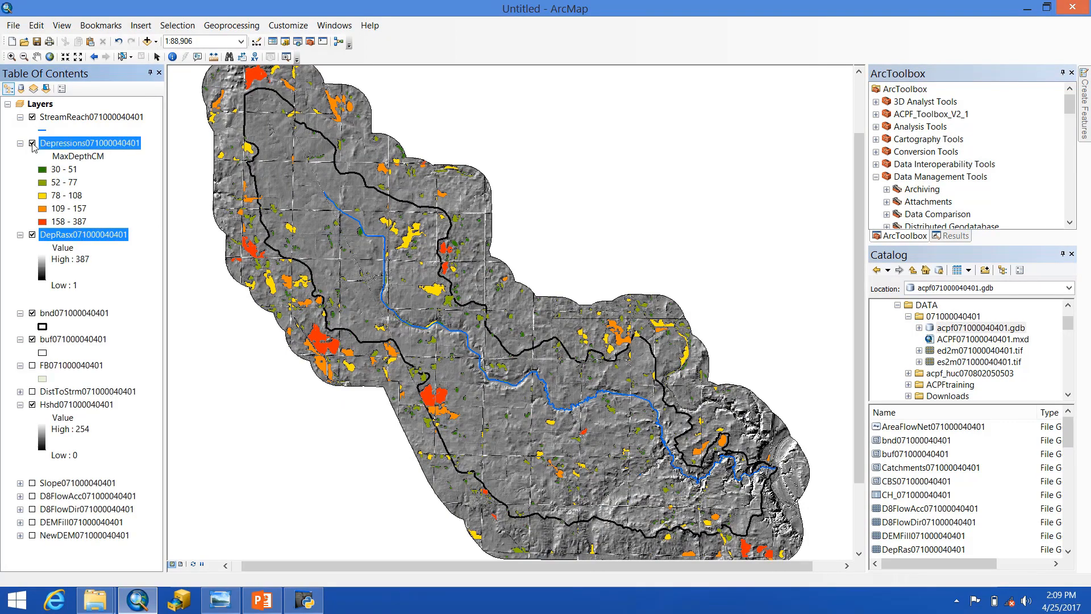
click(20, 144)
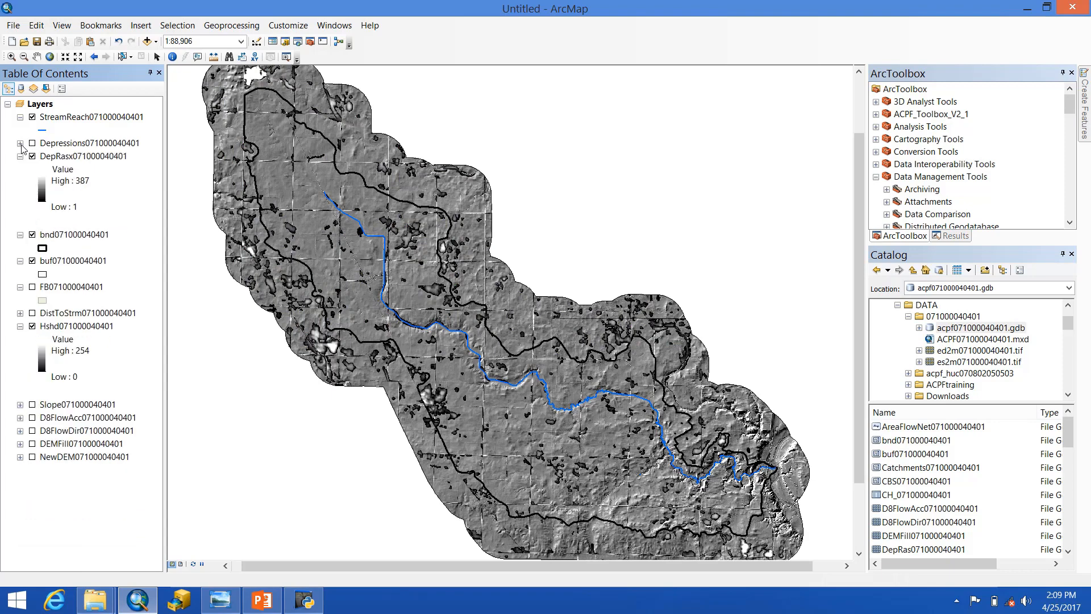
double_click(76, 159)
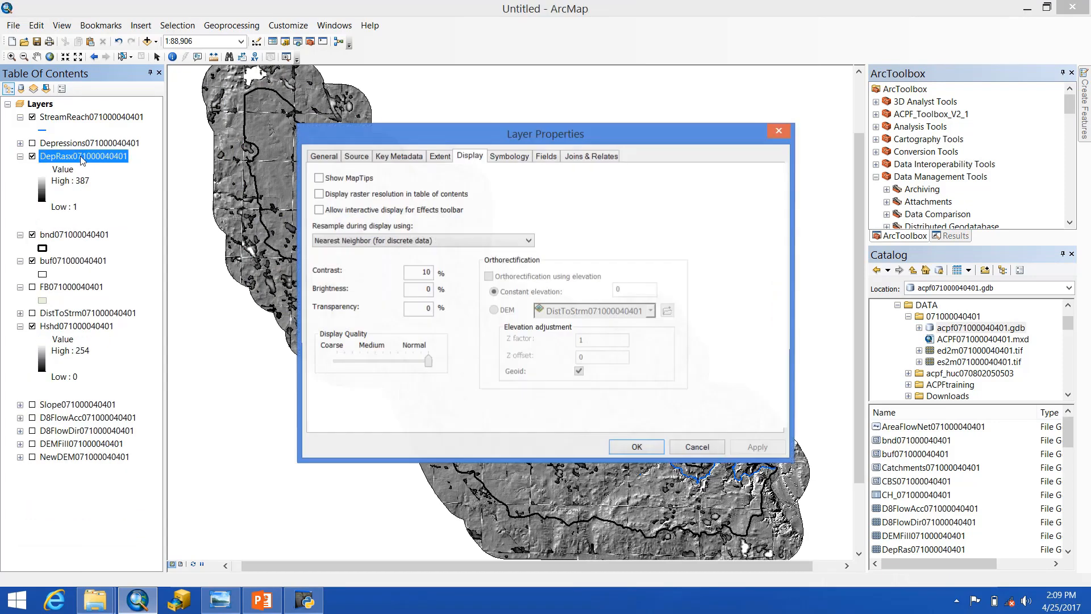
click(517, 161)
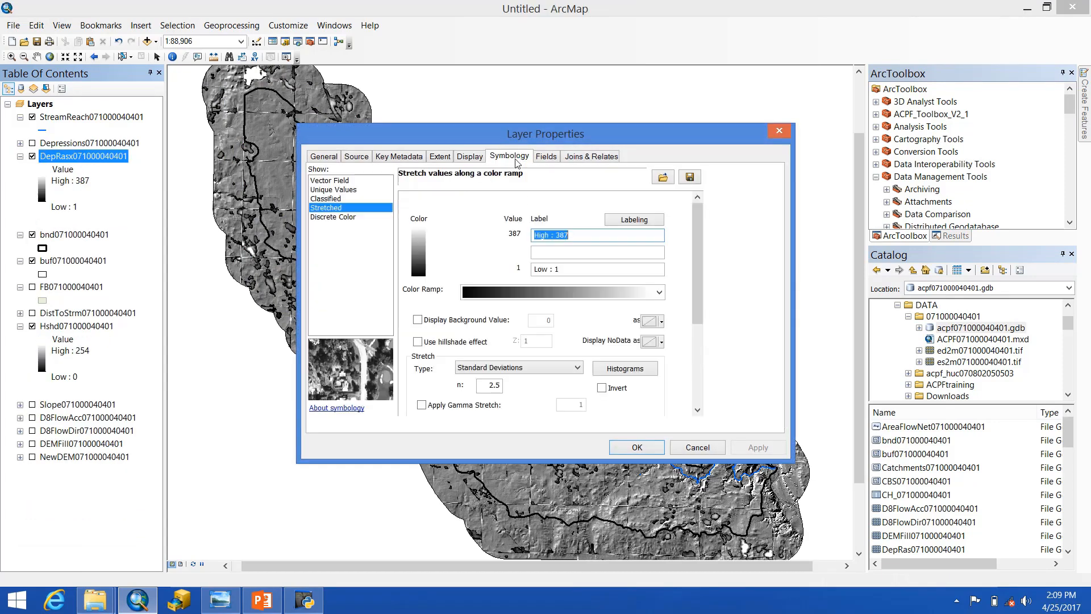
drag(501, 134, 684, 69)
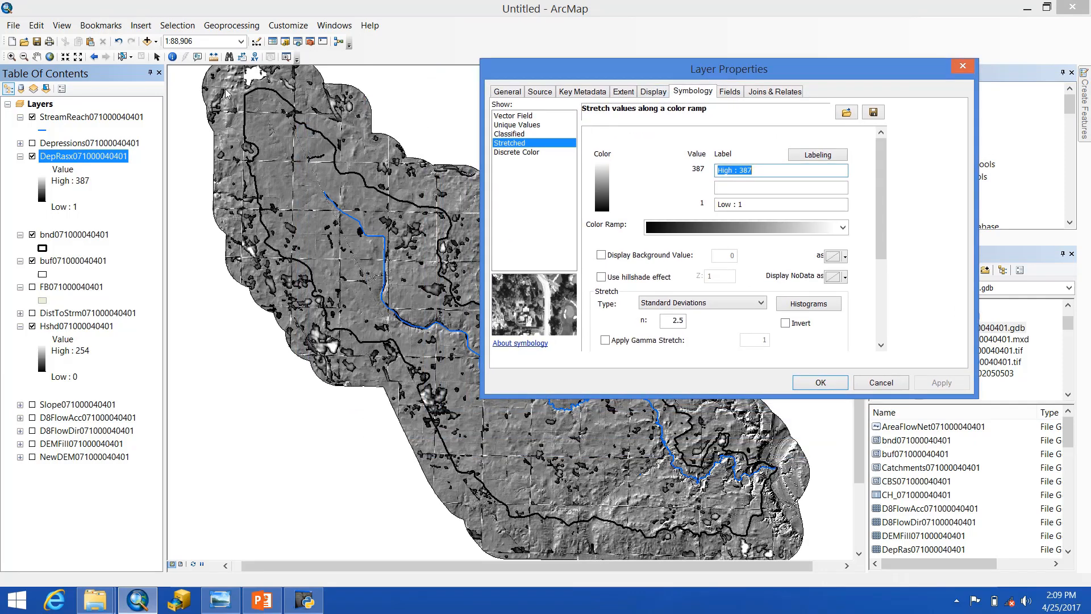
click(792, 228)
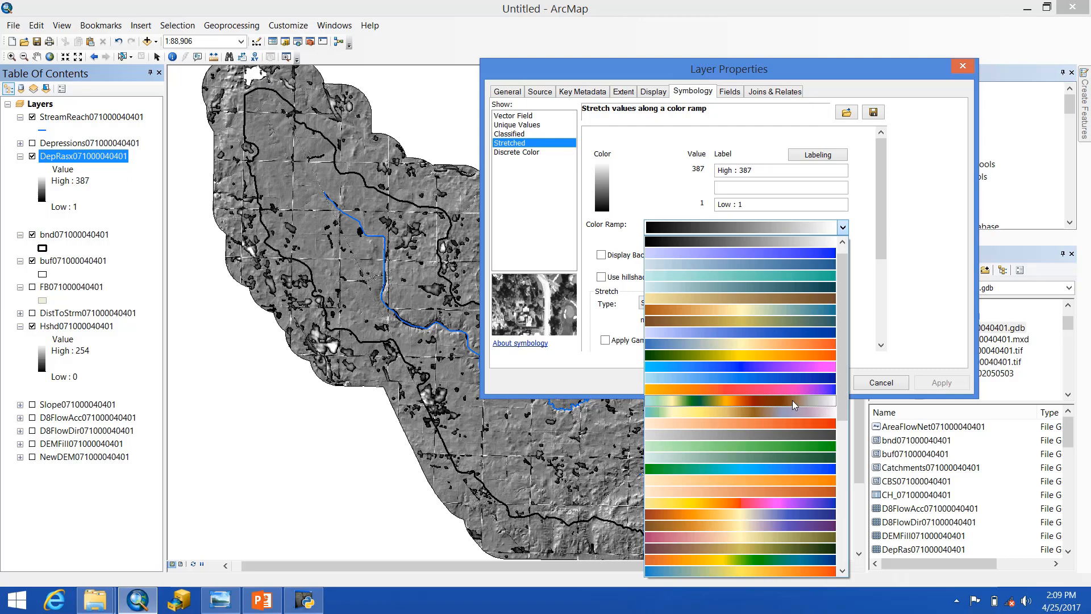
scroll(792, 400, down, 1)
click(770, 362)
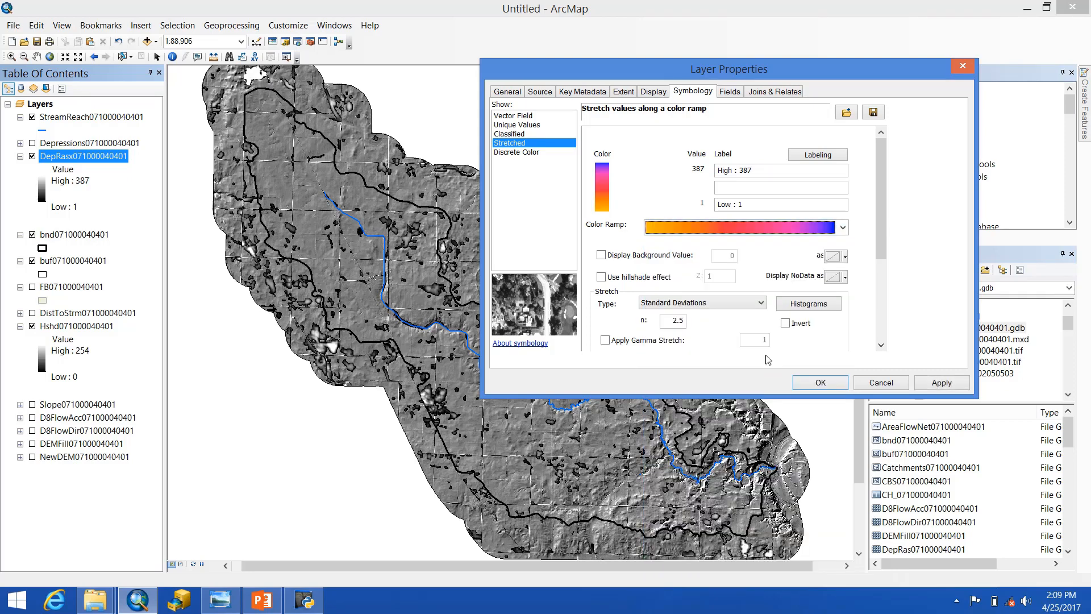
Base the depression raster's stretch statistics on From Current Display Extent and apply the symbology
scroll(868, 237, down, 4)
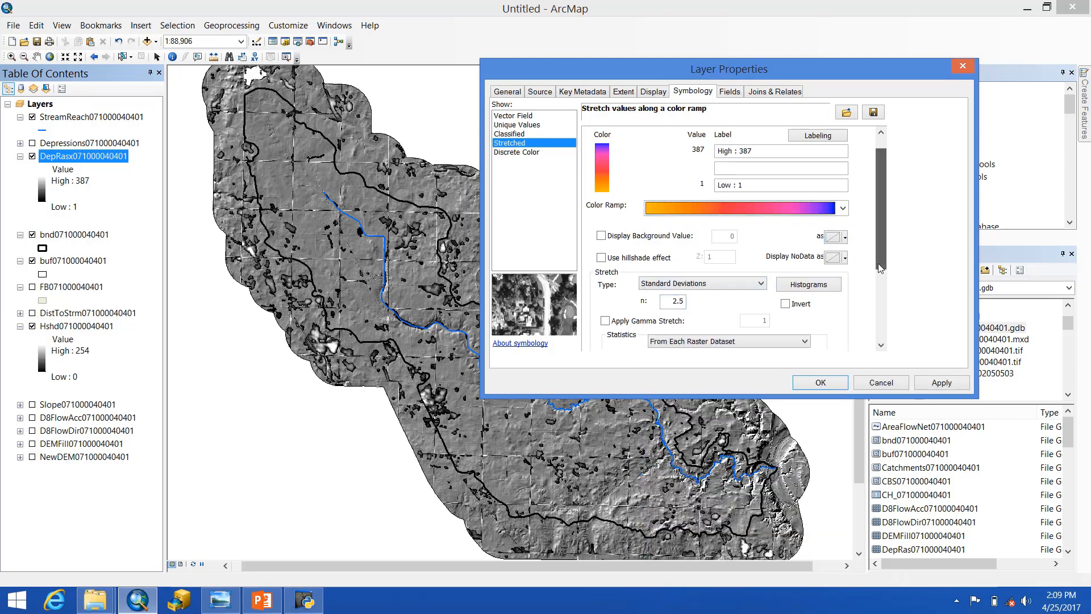
click(728, 216)
click(727, 229)
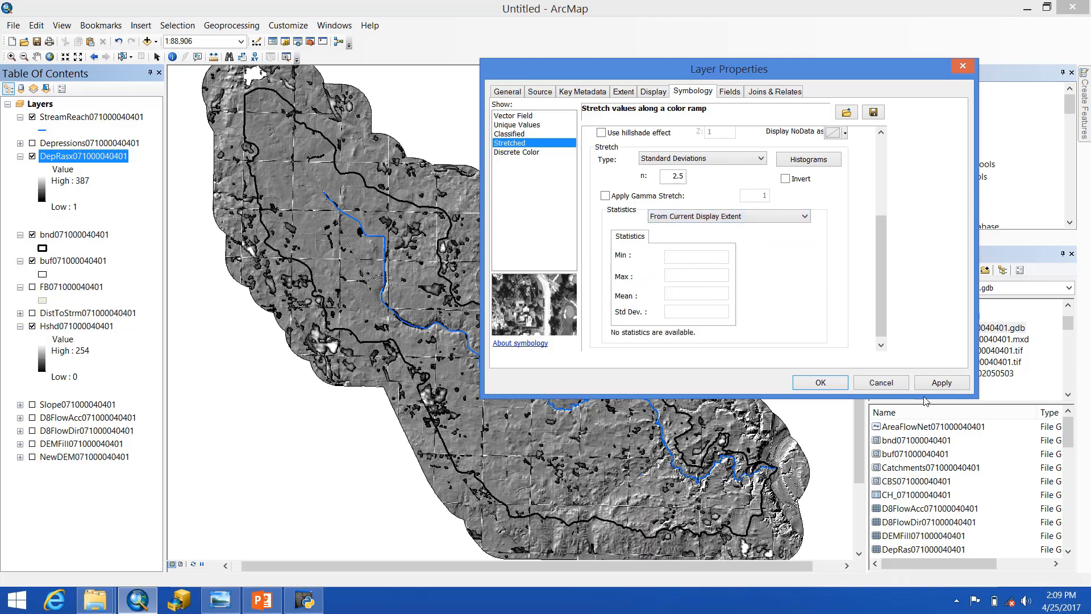
click(944, 386)
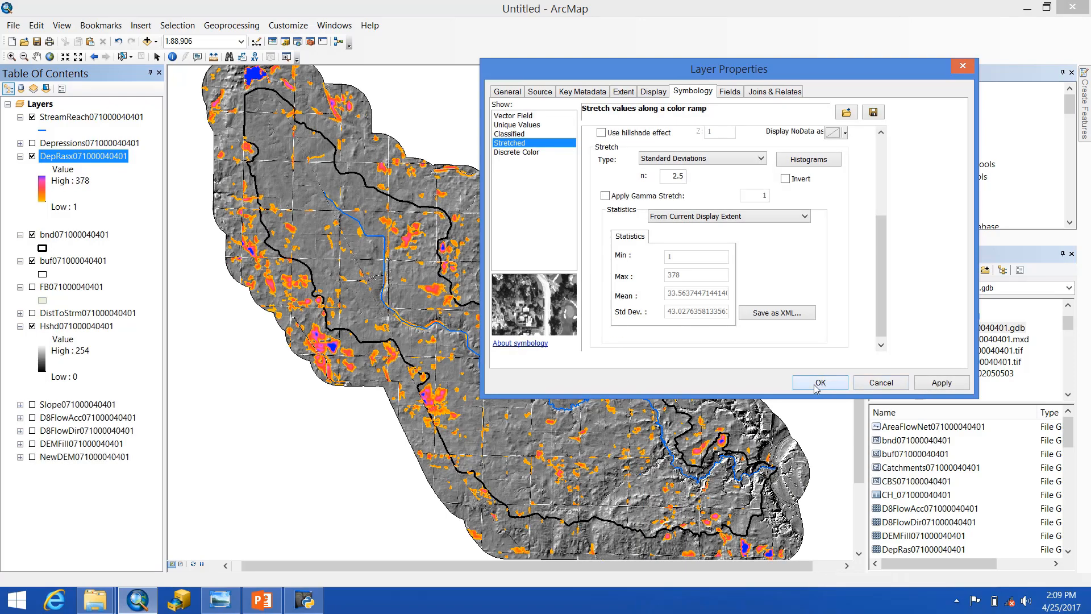
click(817, 385)
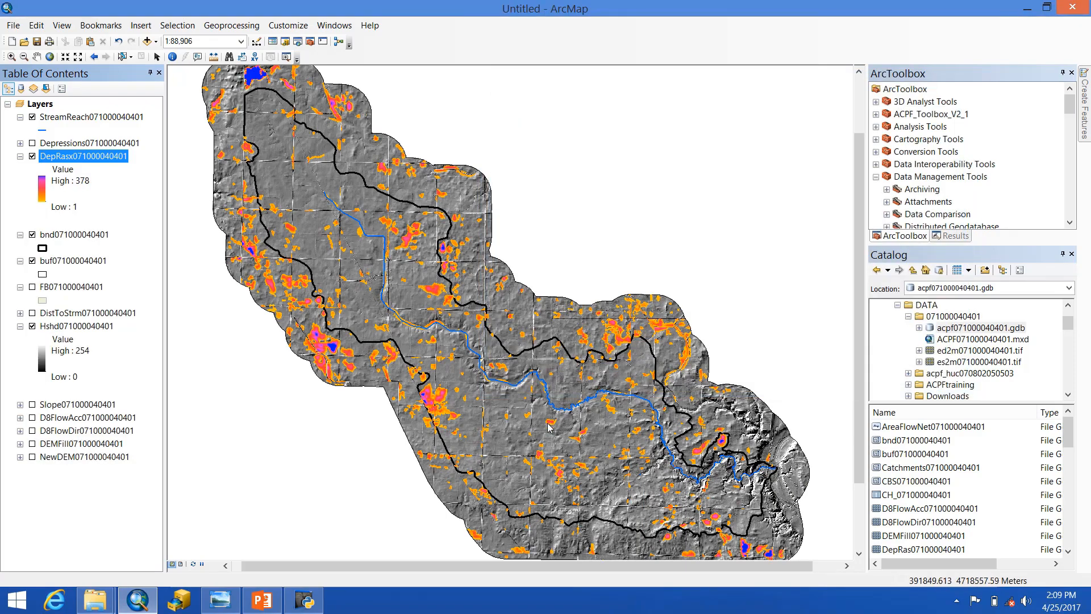
Examine the recolored depression raster up close along the stream and the southwestern watershed boundary
scroll(500, 398, down, 2)
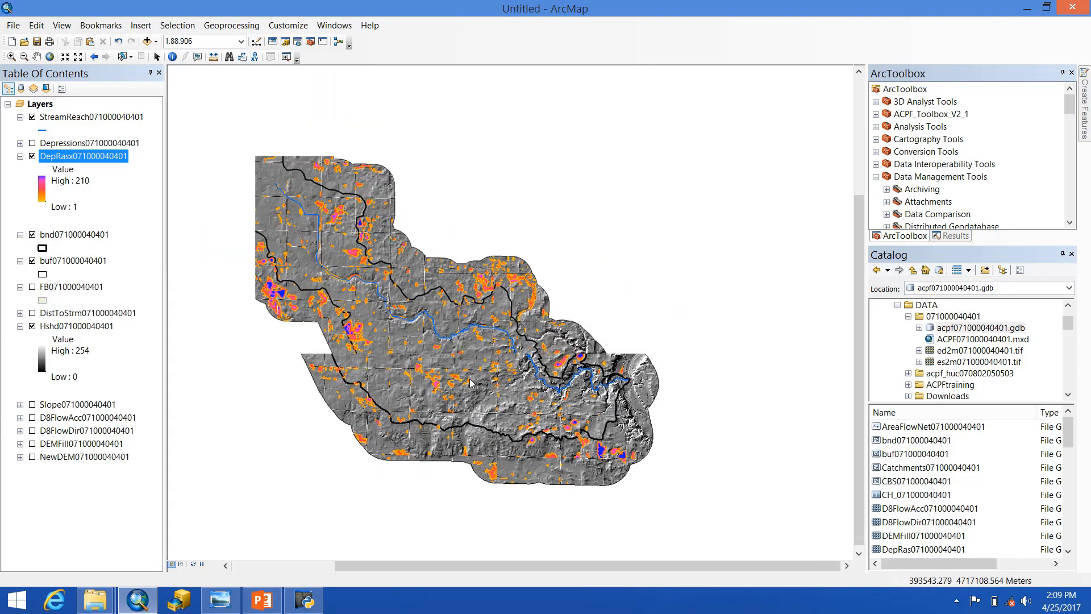
scroll(471, 383, up, 5)
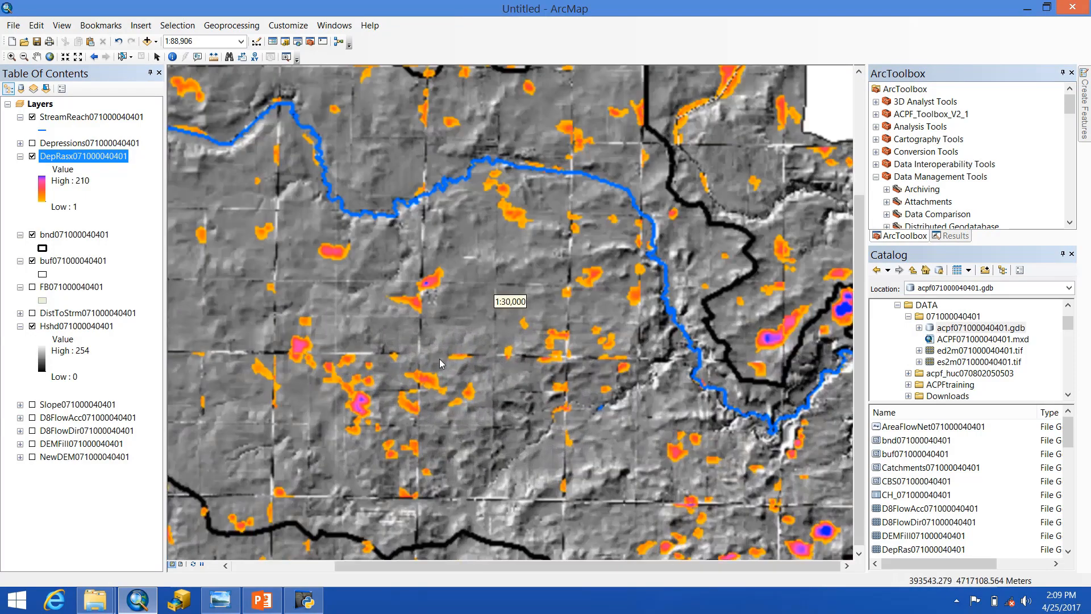
drag(740, 445, 512, 288)
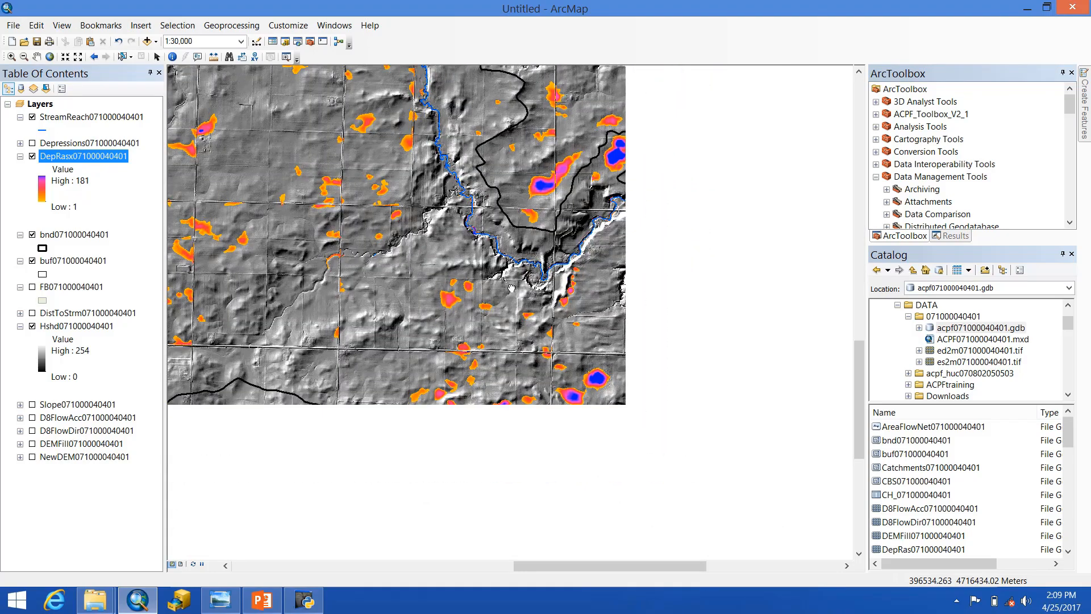
drag(458, 143, 645, 298)
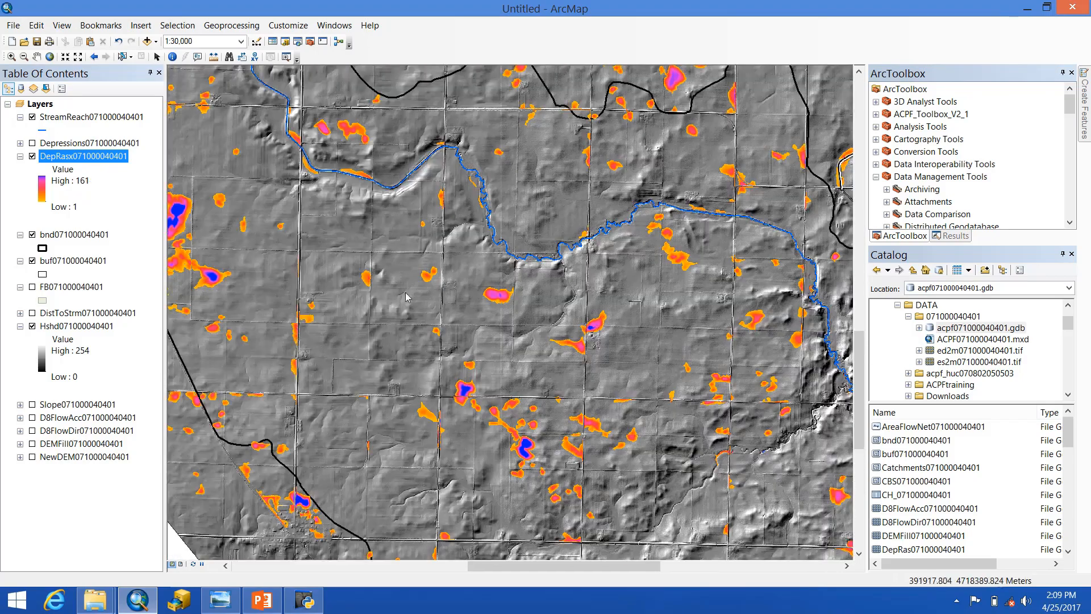
drag(284, 245, 627, 284)
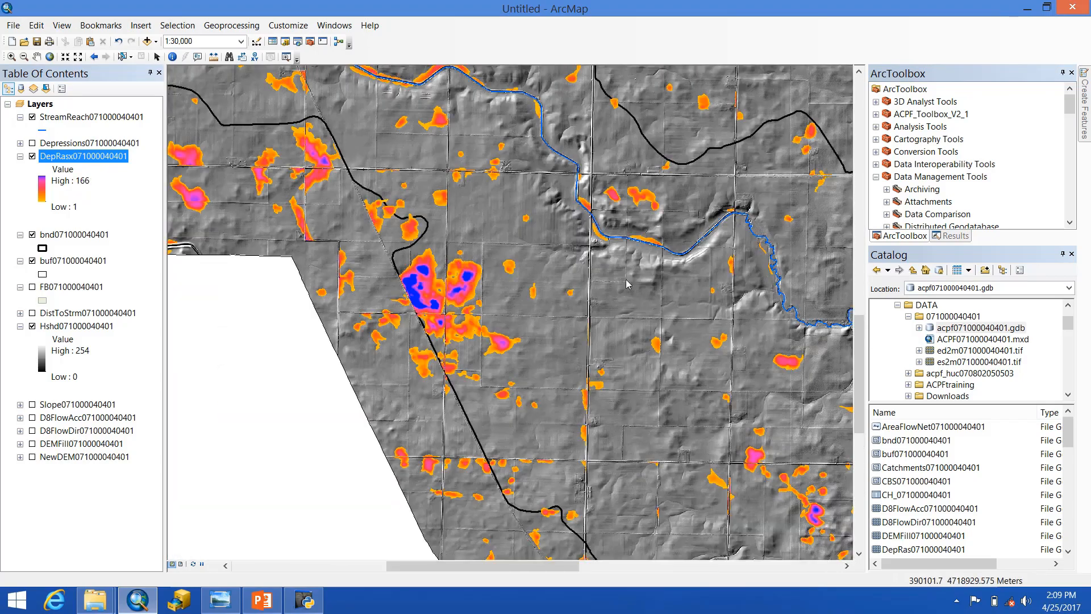
scroll(503, 293, up, 3)
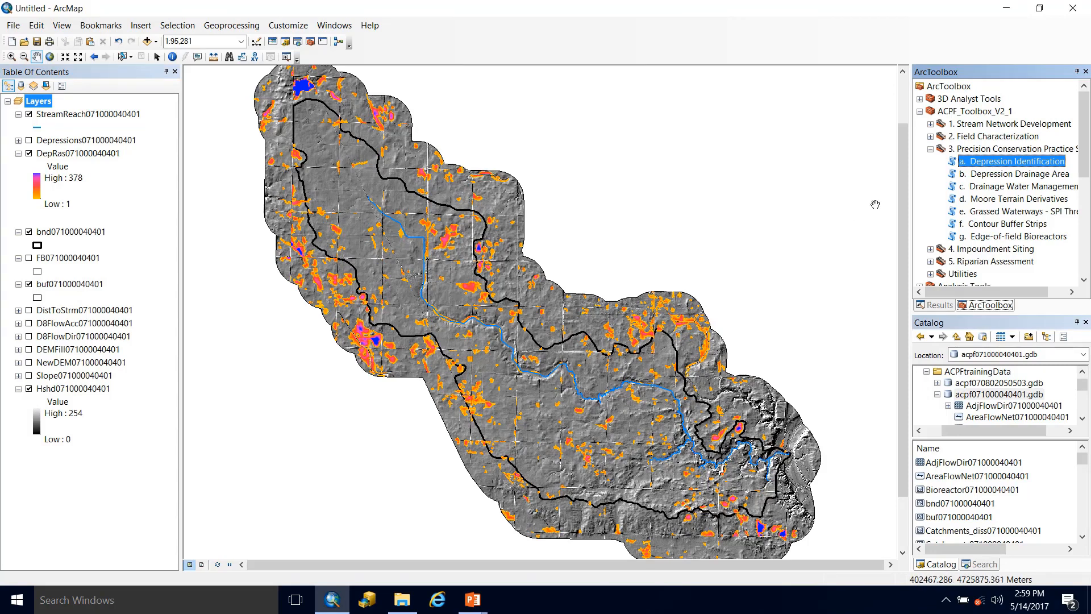
click(1008, 177)
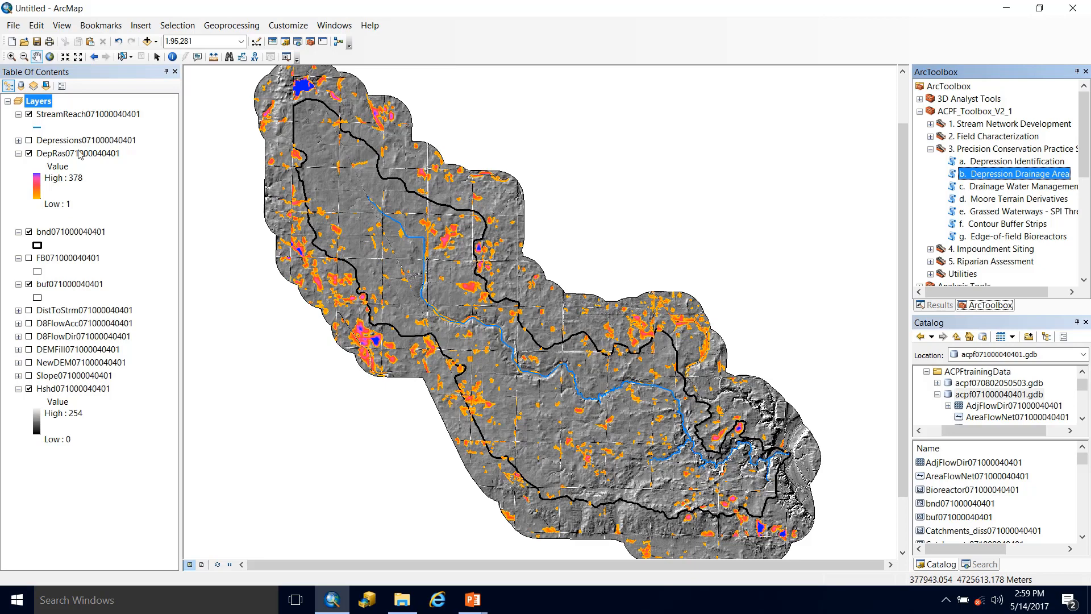
click(62, 141)
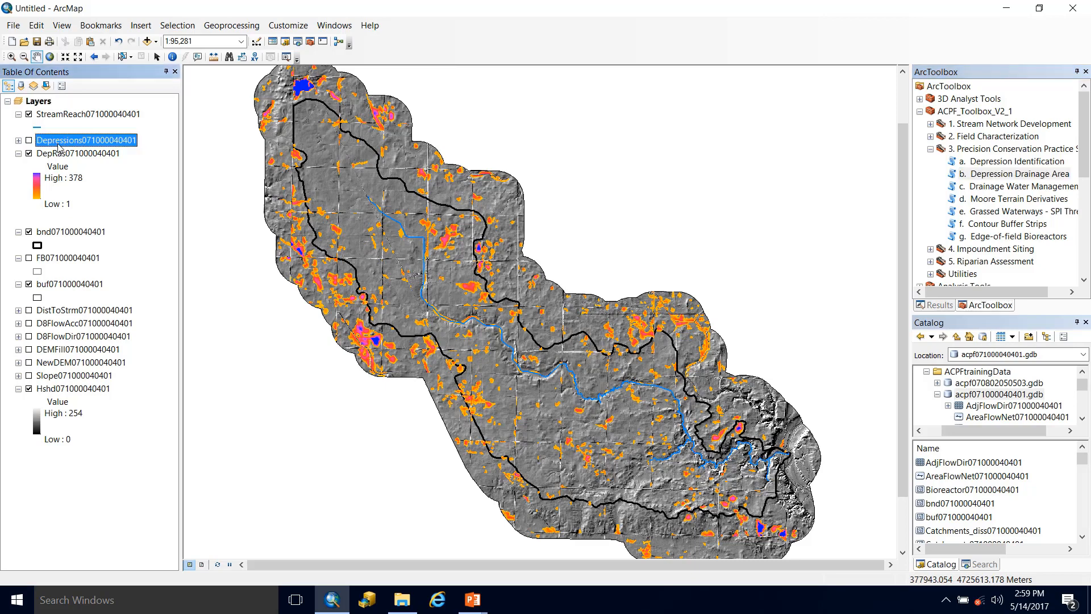
click(18, 141)
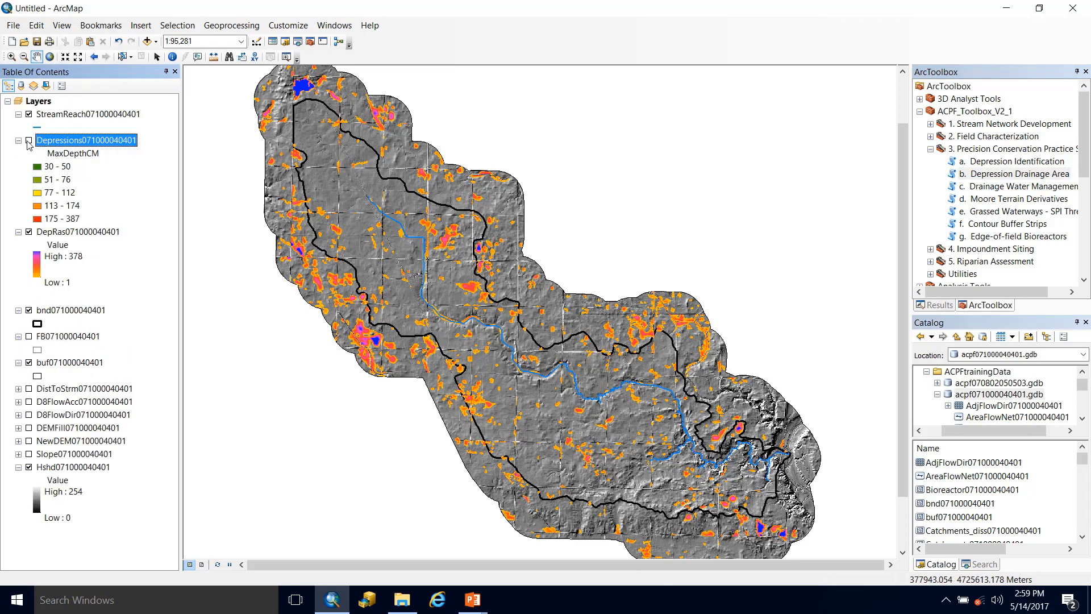
click(29, 141)
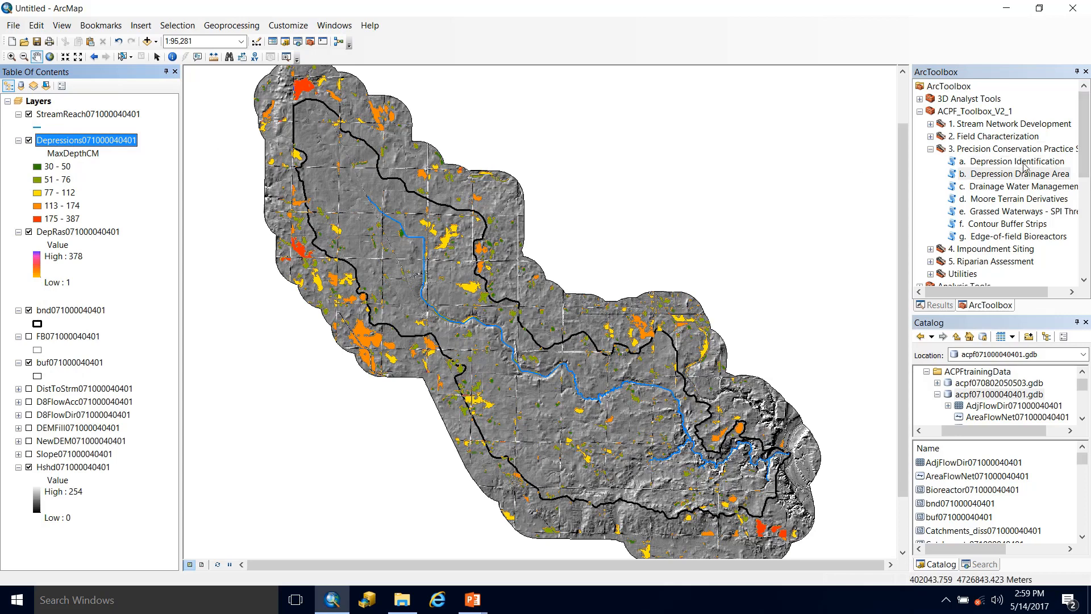
click(89, 233)
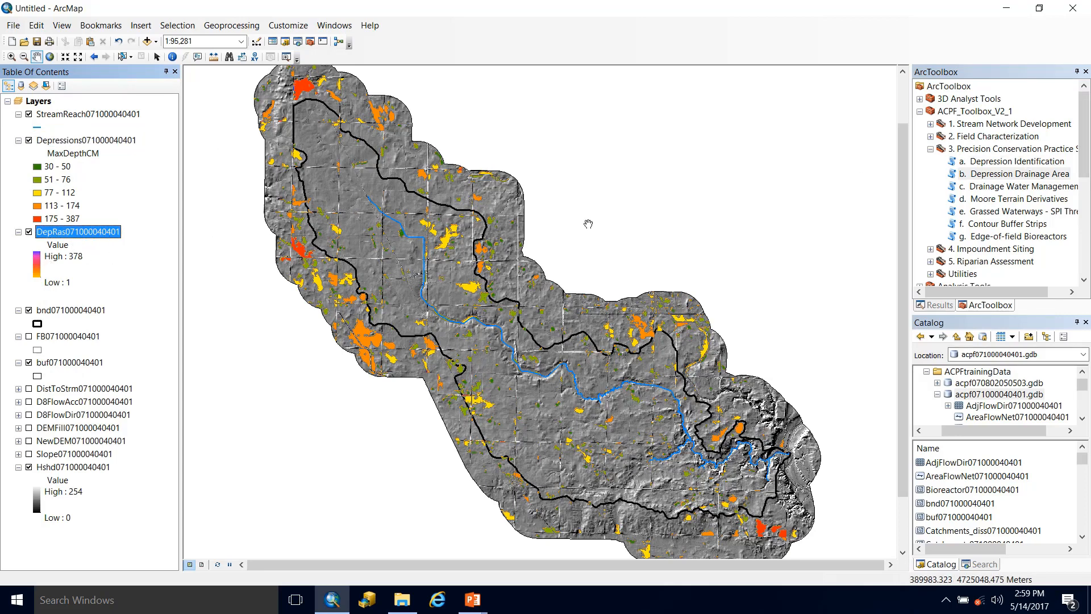
click(1014, 175)
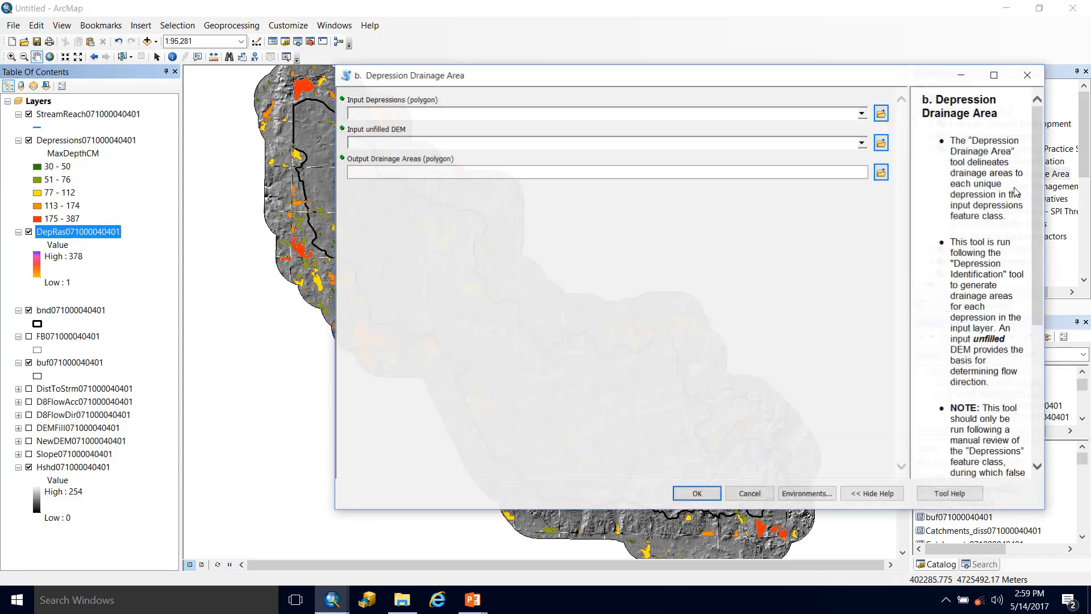
drag(809, 76, 663, 105)
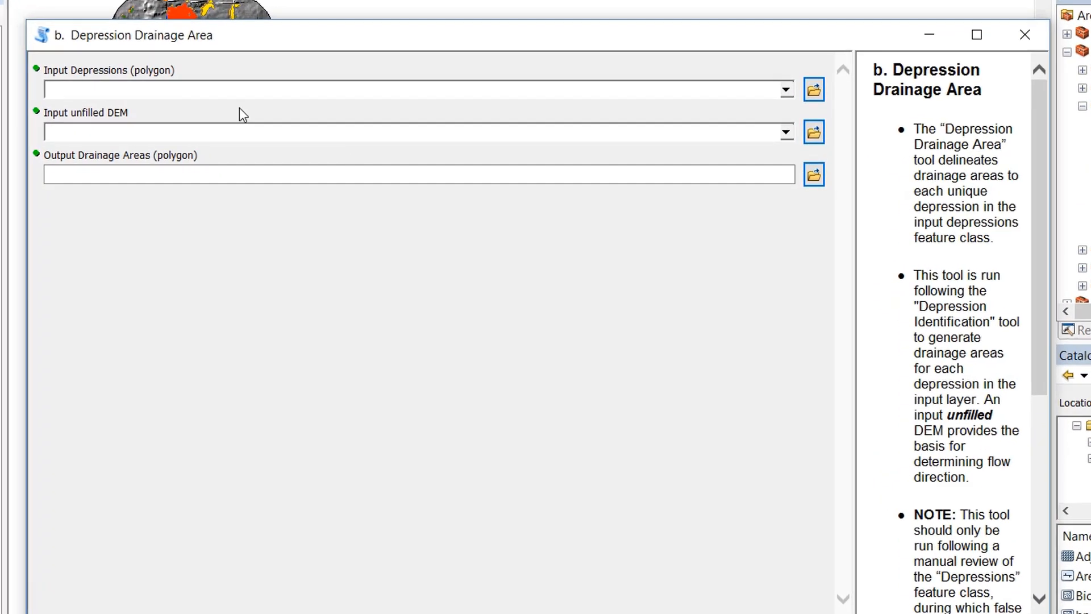
click(155, 69)
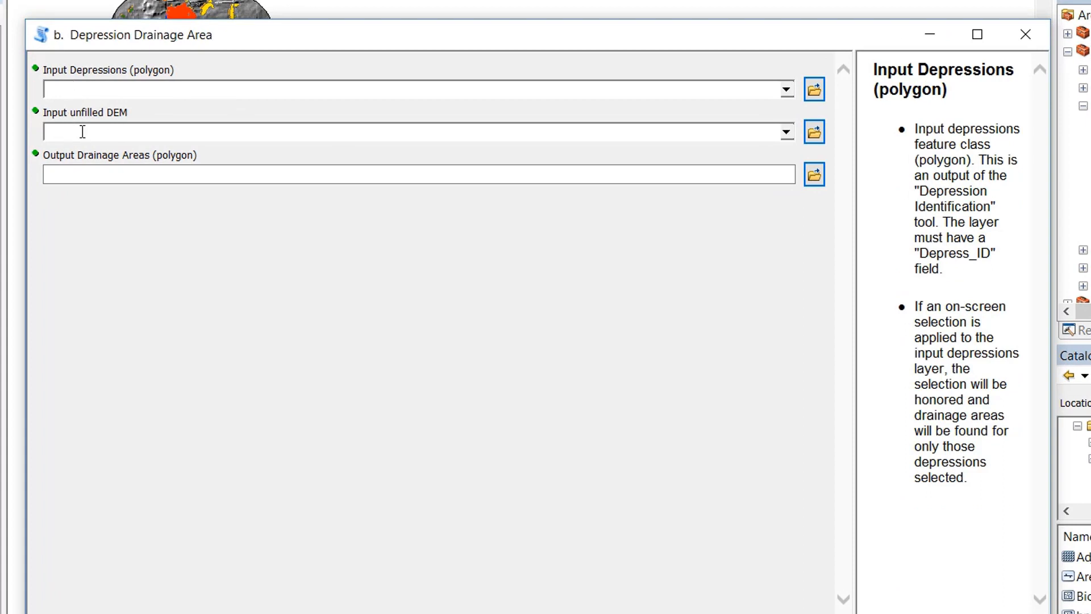
click(92, 88)
drag(0, 91, 110, 89)
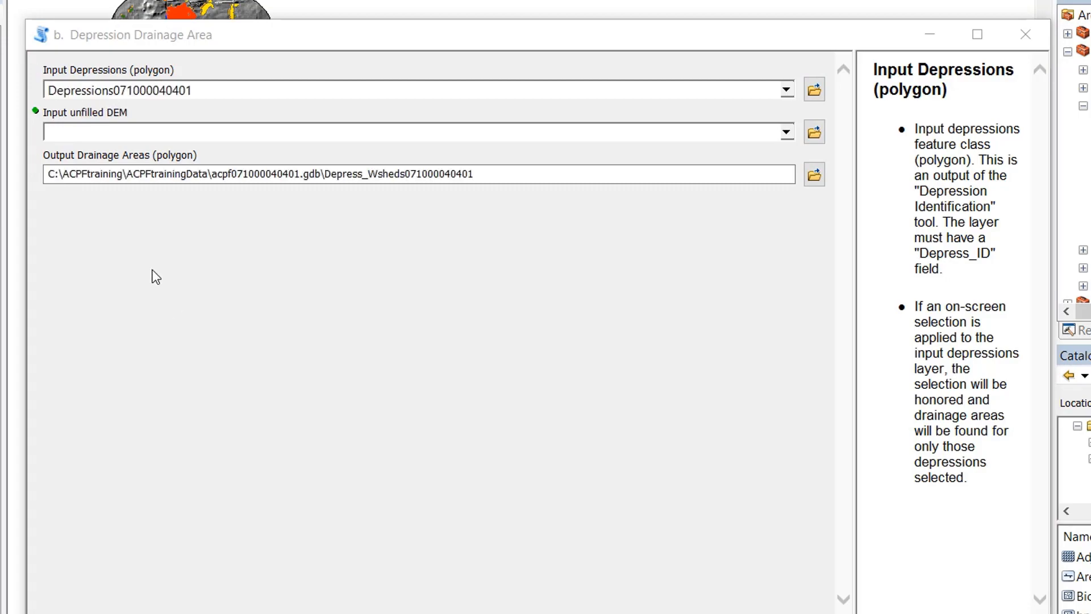
click(80, 132)
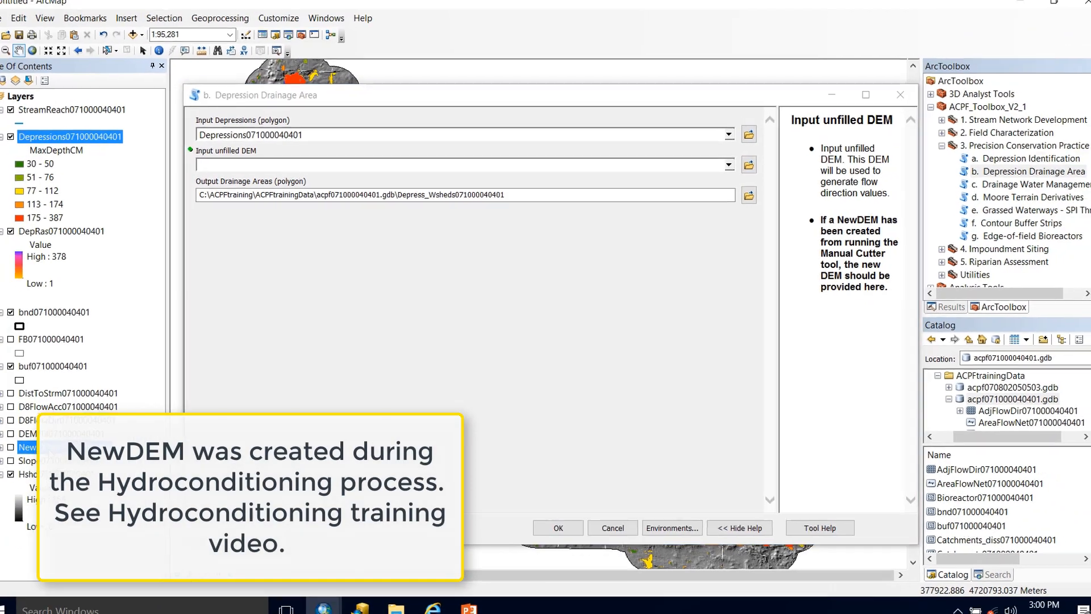
drag(49, 451, 272, 167)
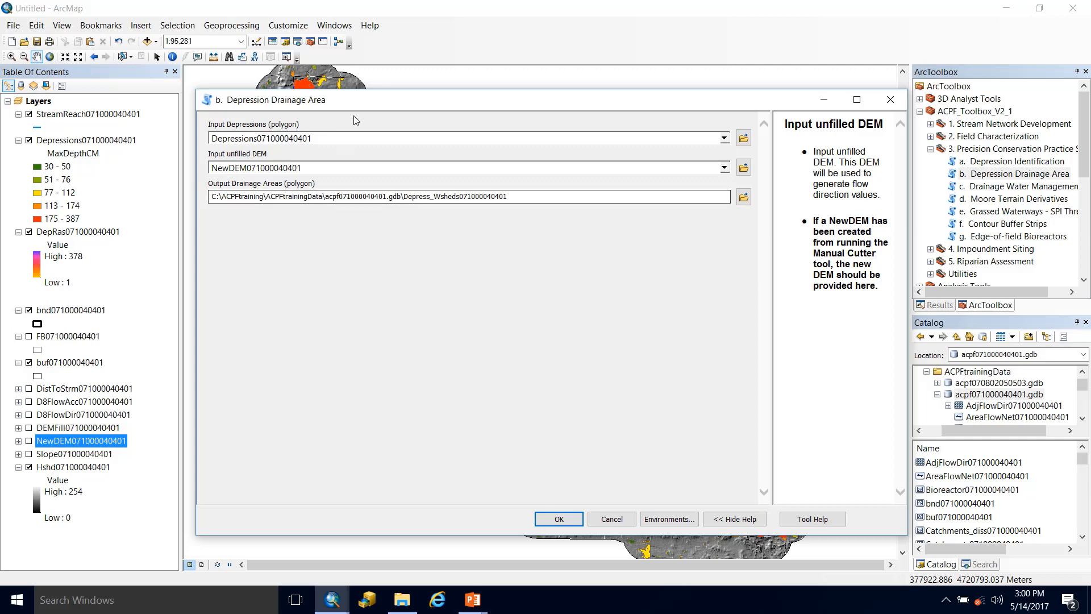
drag(354, 107, 394, 66)
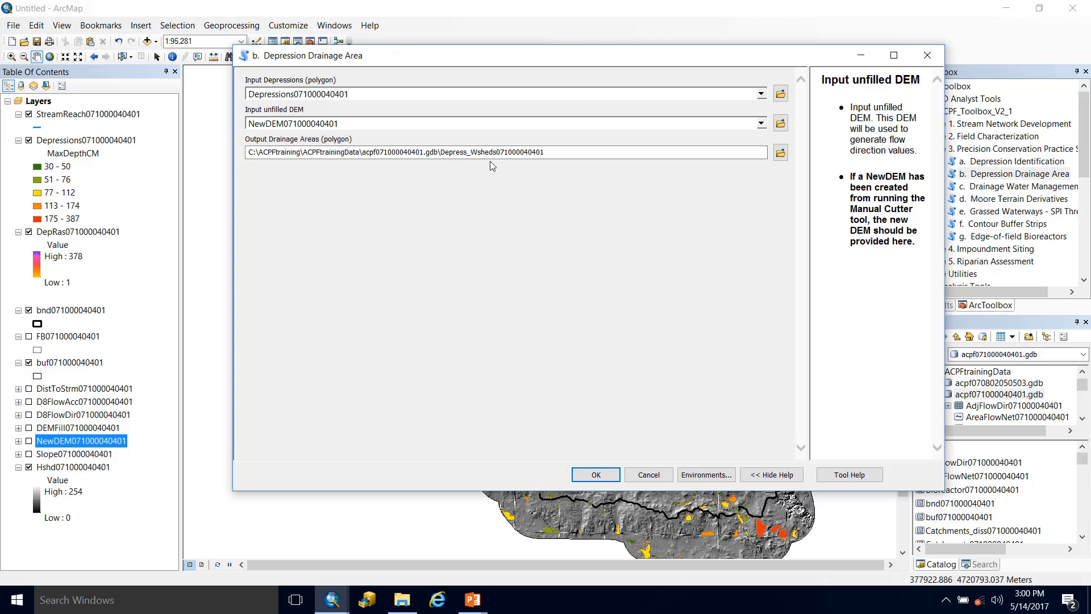
drag(233, 205, 508, 203)
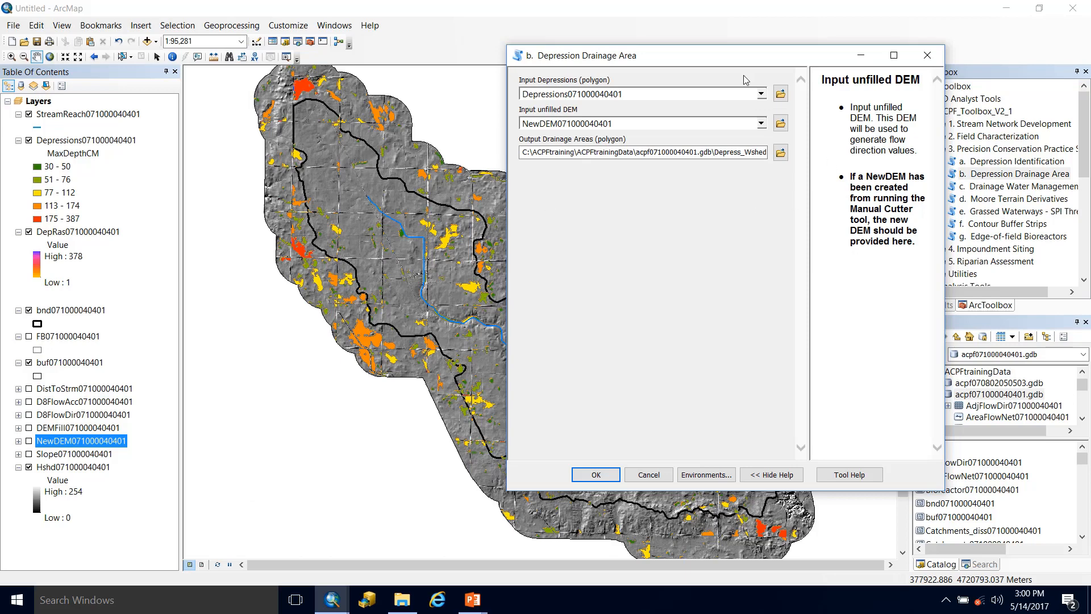
drag(733, 57, 846, 104)
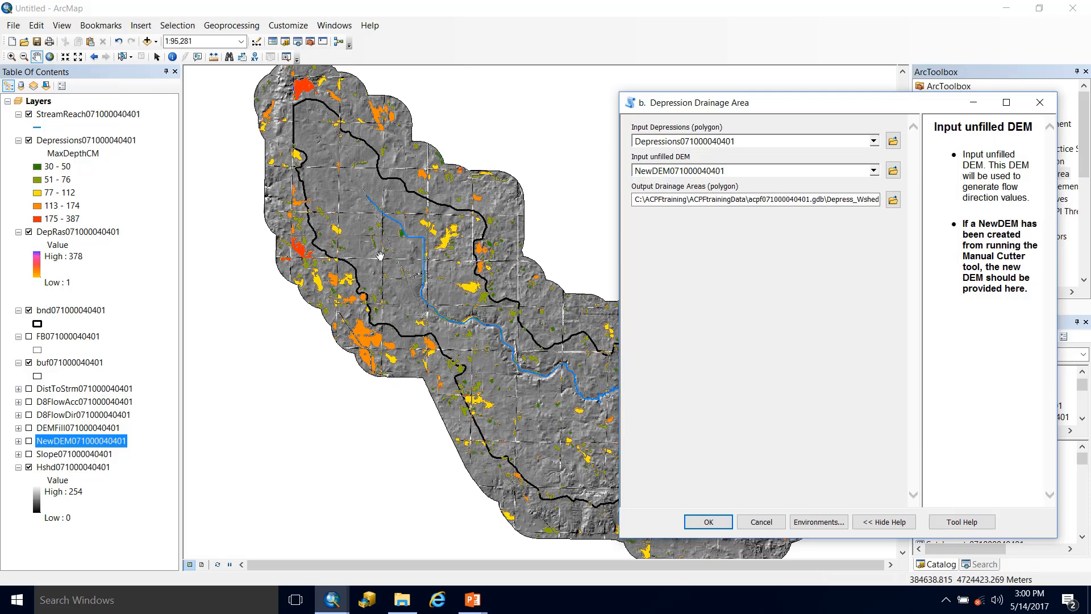
click(710, 275)
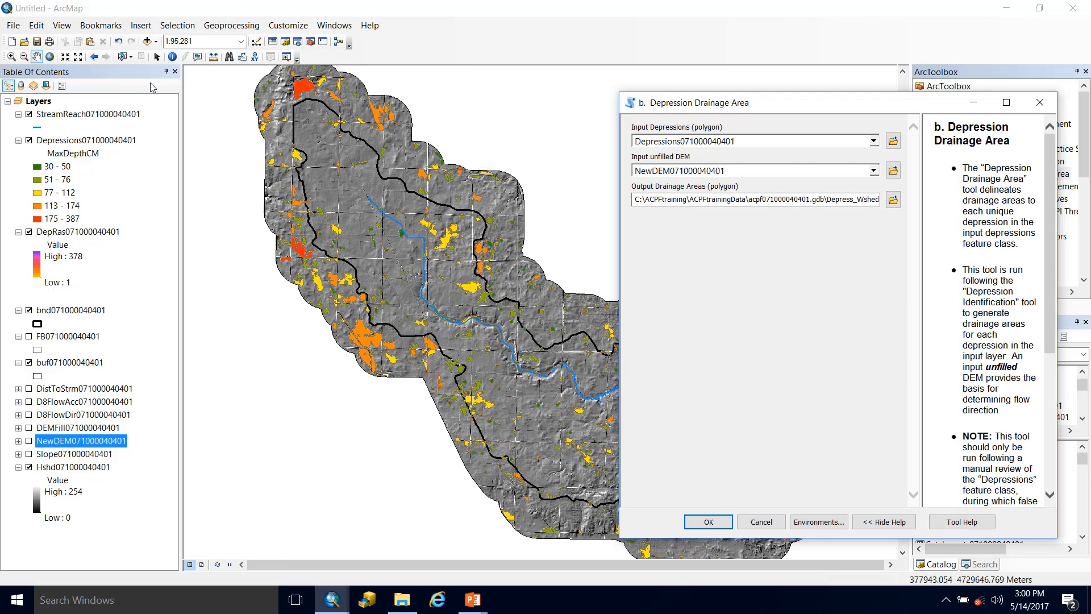
click(122, 57)
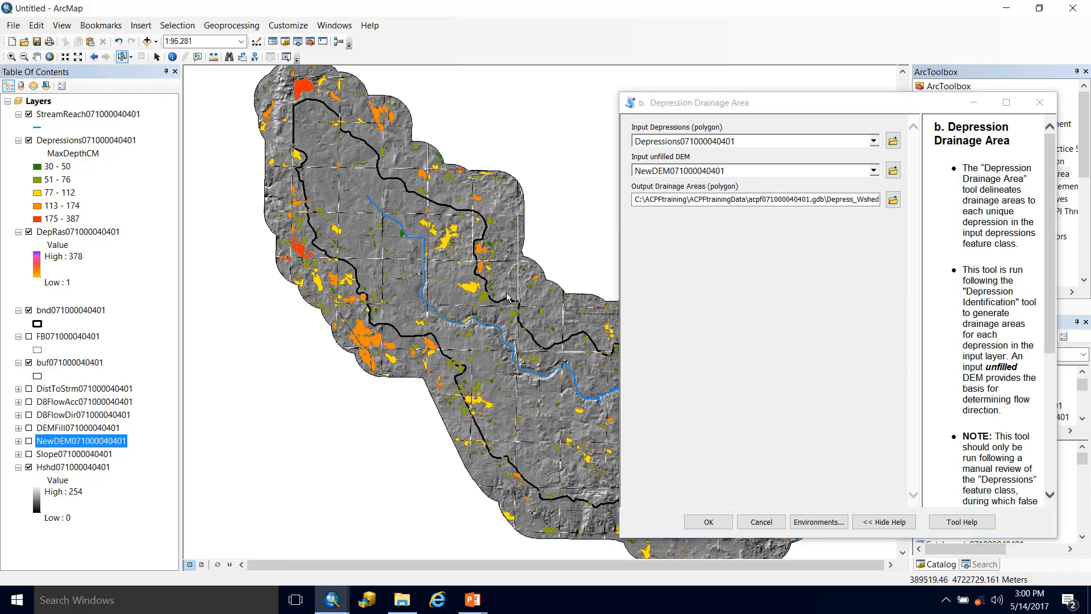
click(471, 289)
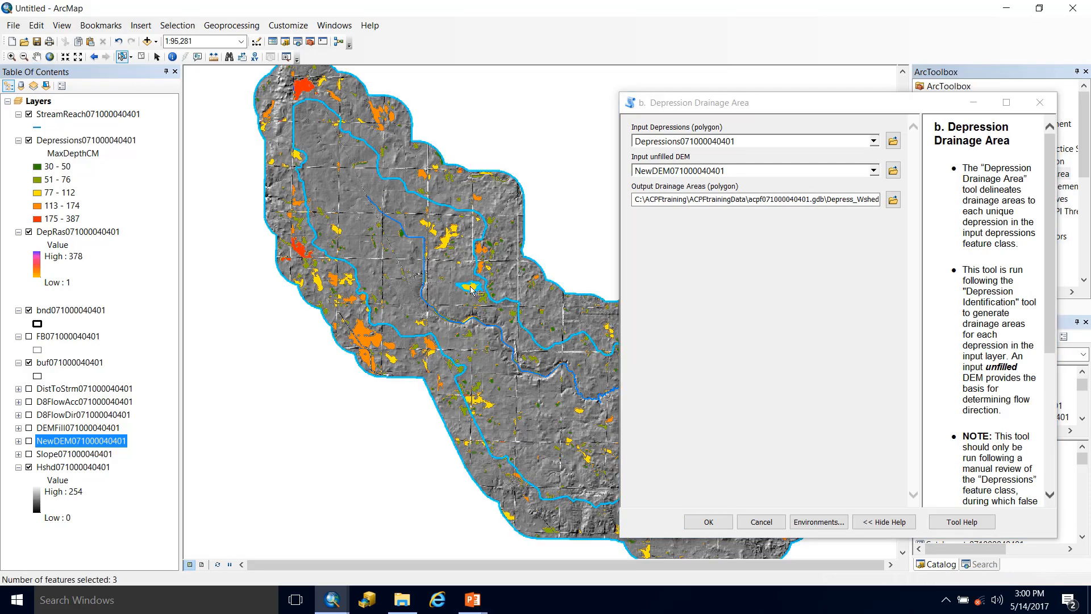
right_click(70, 142)
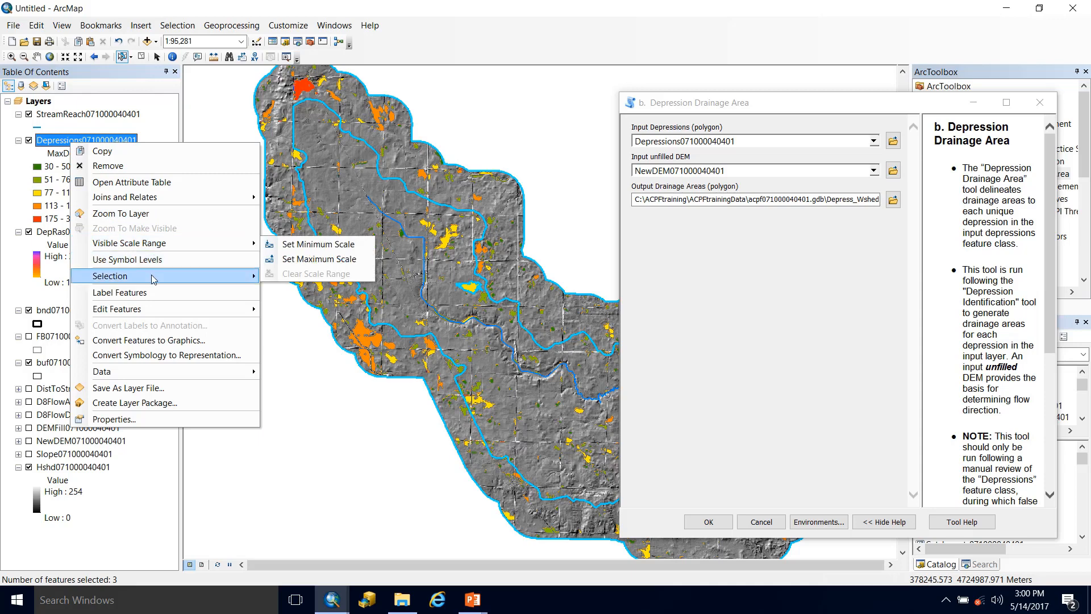
mouse_move(152, 276)
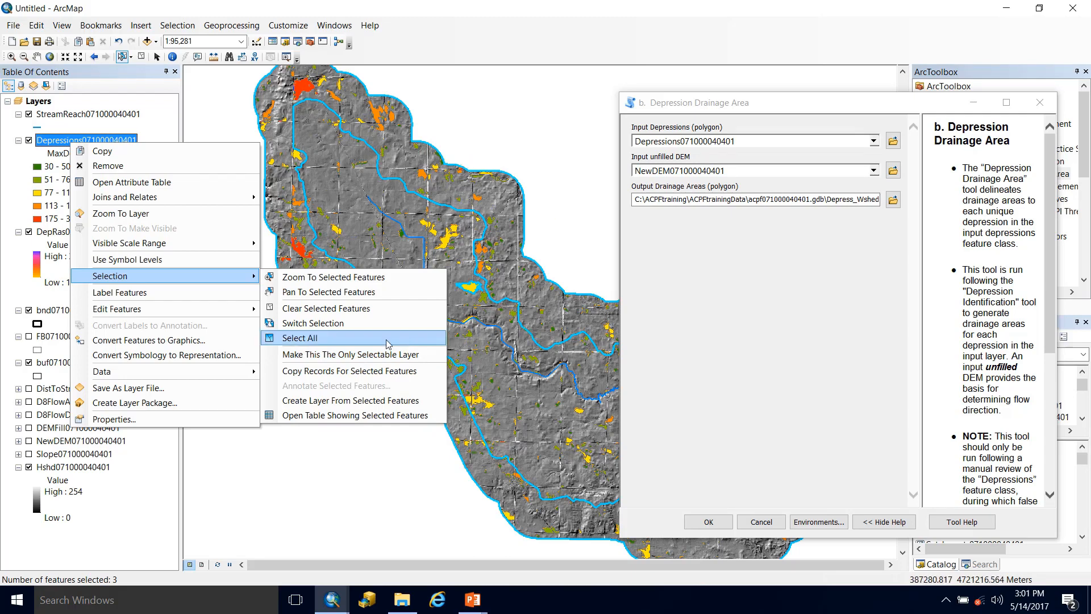
click(322, 356)
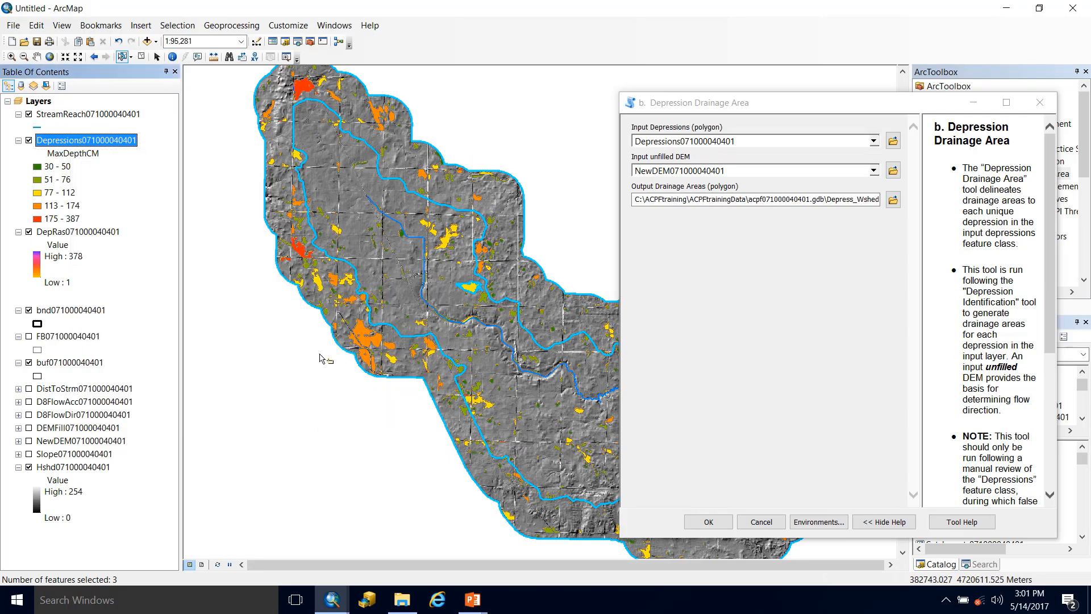
Select four yellow depressions together on the map, three east of the upper stream and one to its west
click(469, 288)
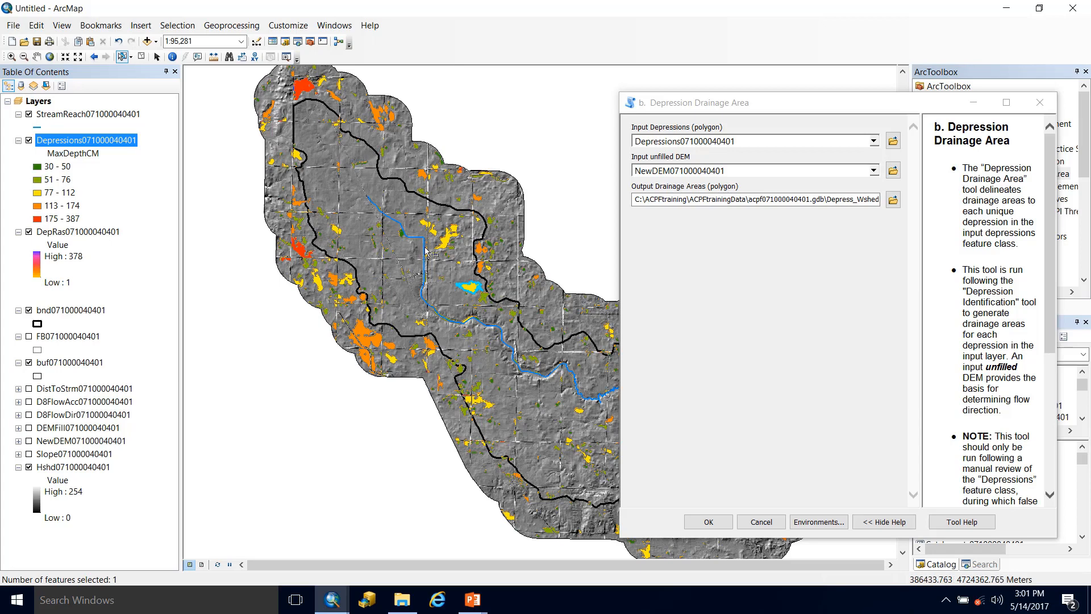
shift+click(445, 241)
shift+click(425, 223)
shift+click(347, 225)
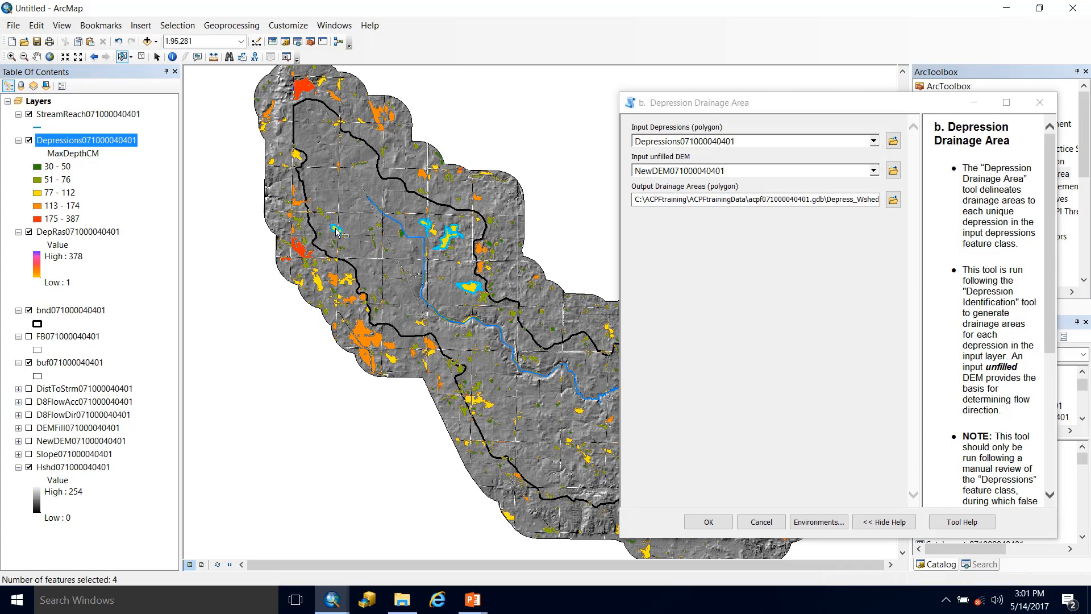
right_click(120, 141)
click(167, 179)
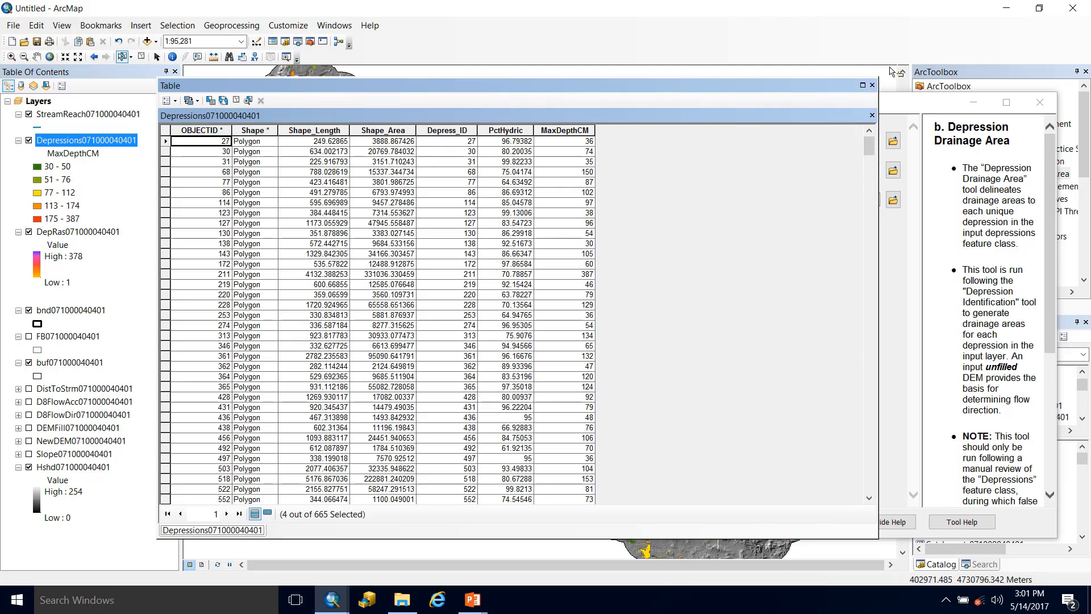
click(873, 86)
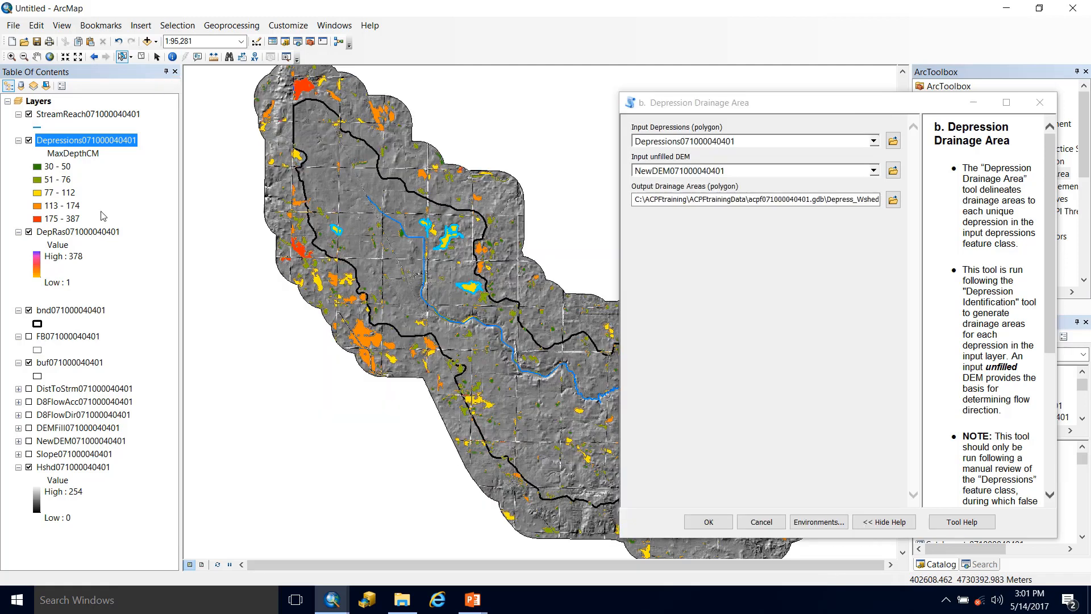
click(196, 263)
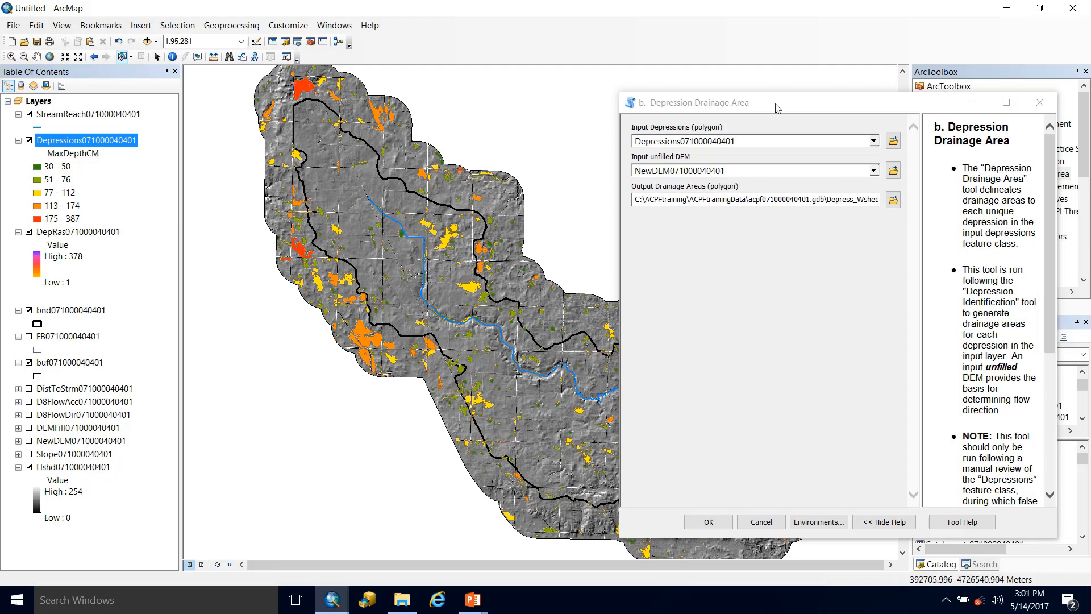
drag(777, 108, 449, 108)
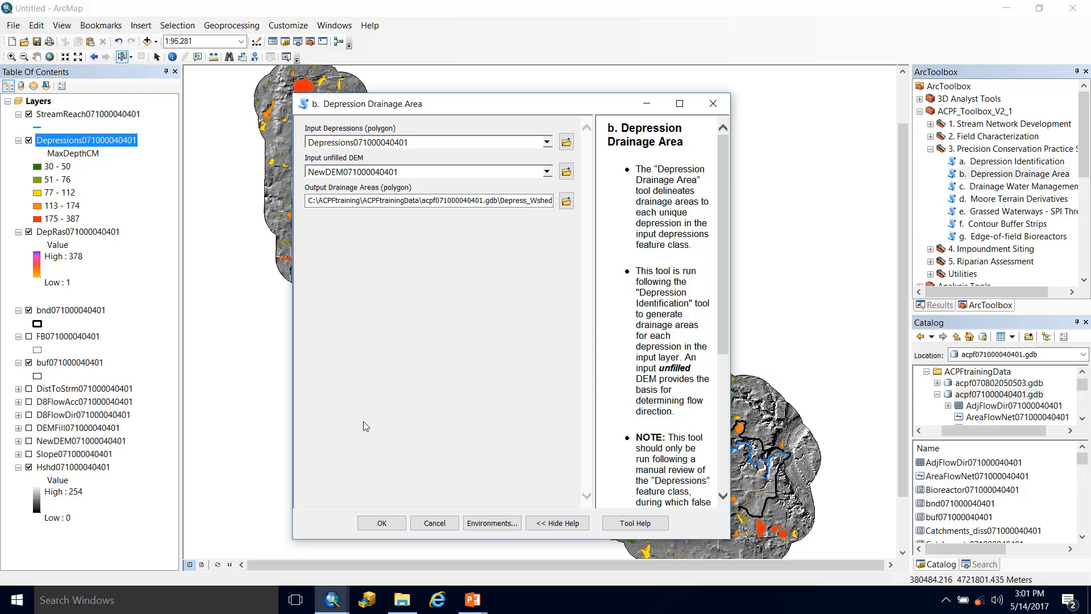
click(382, 523)
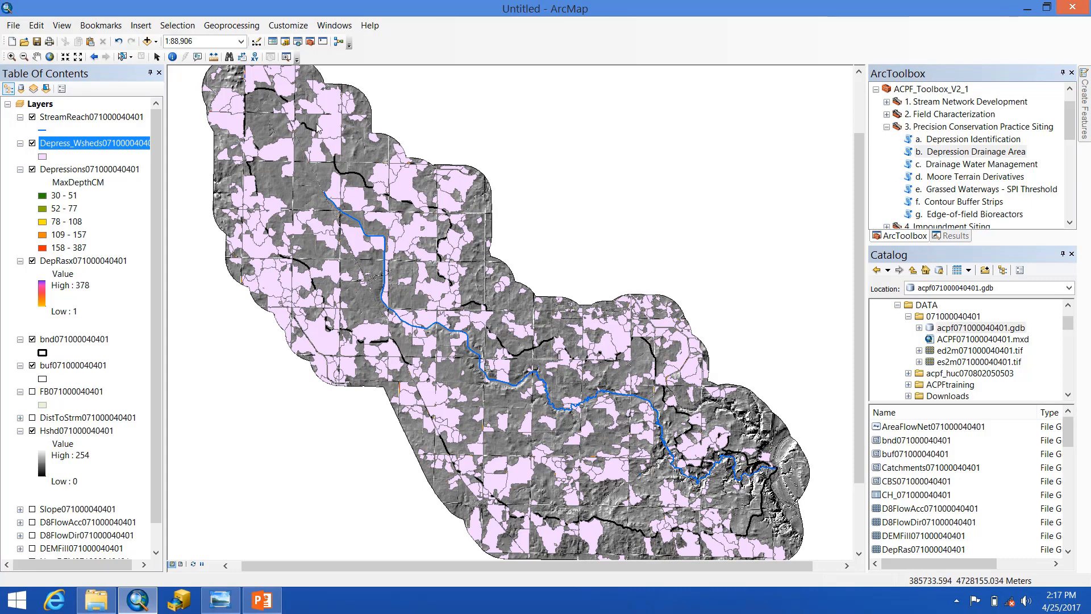
mouse_move(90, 140)
mouse_down()
mouse_move(56, 262)
mouse_move(56, 325)
mouse_up()
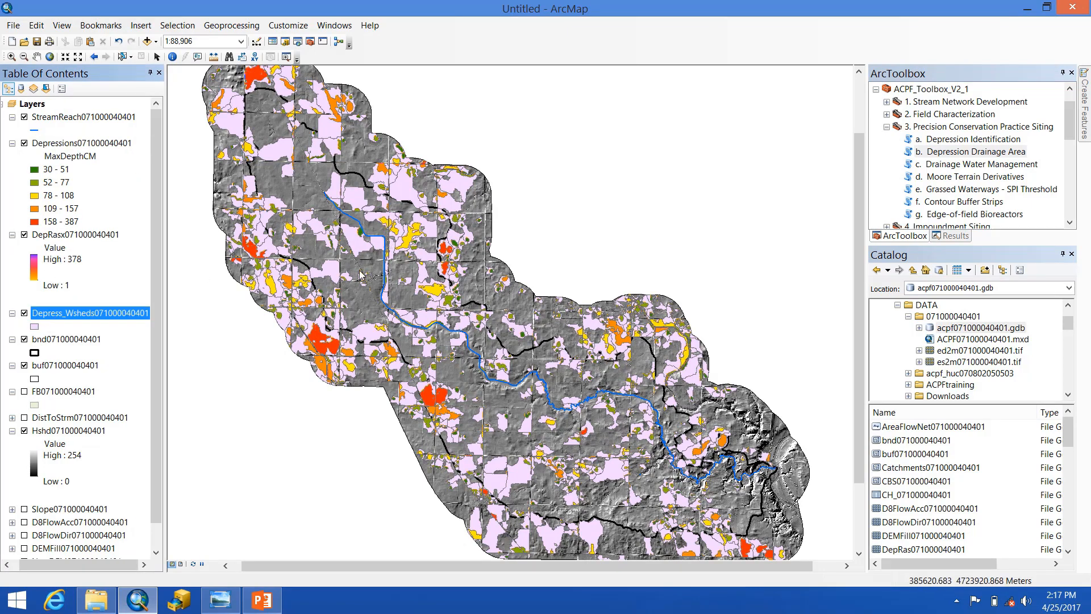
double_click(58, 314)
click(470, 154)
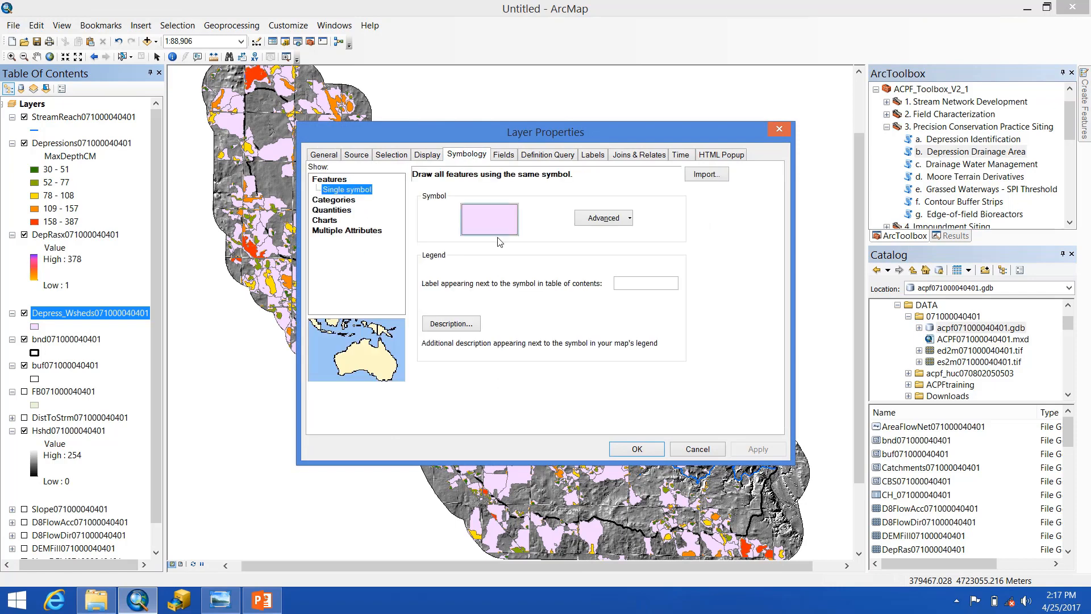
click(514, 223)
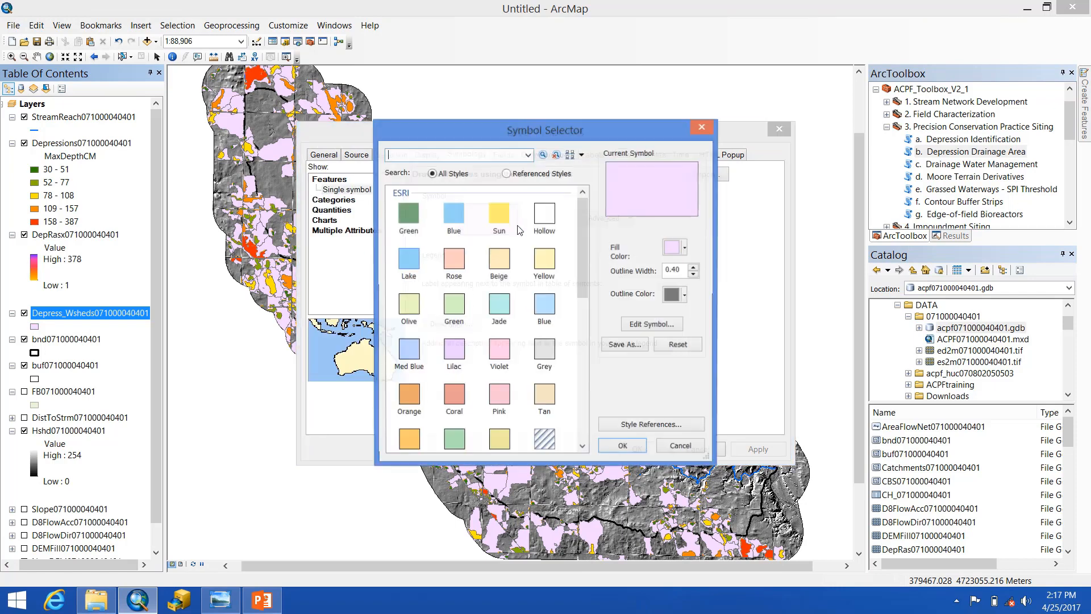
click(407, 268)
click(624, 447)
click(427, 154)
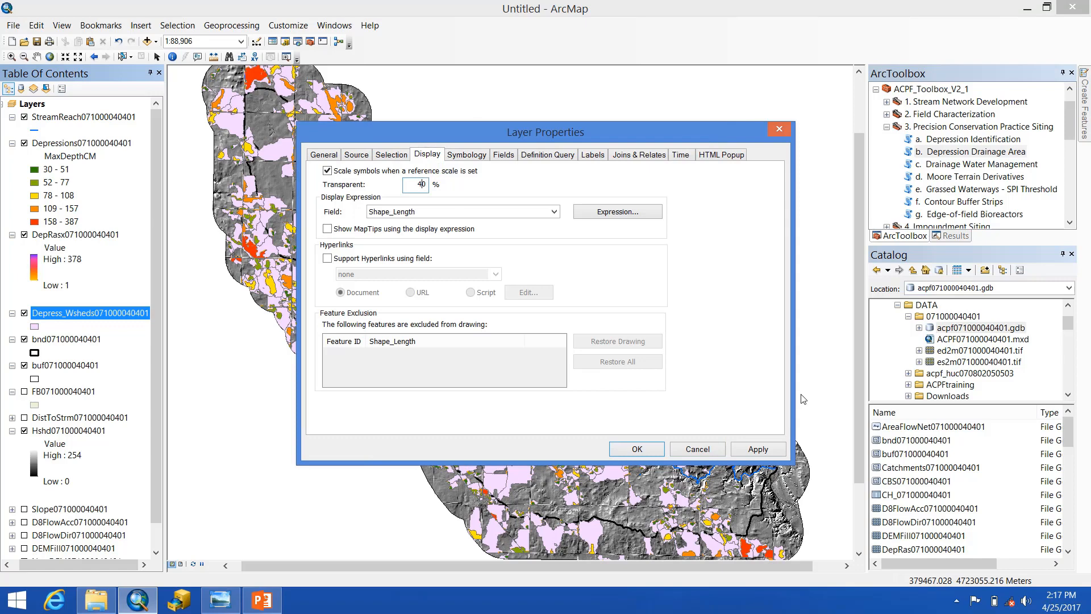
drag(494, 136, 425, 100)
click(685, 415)
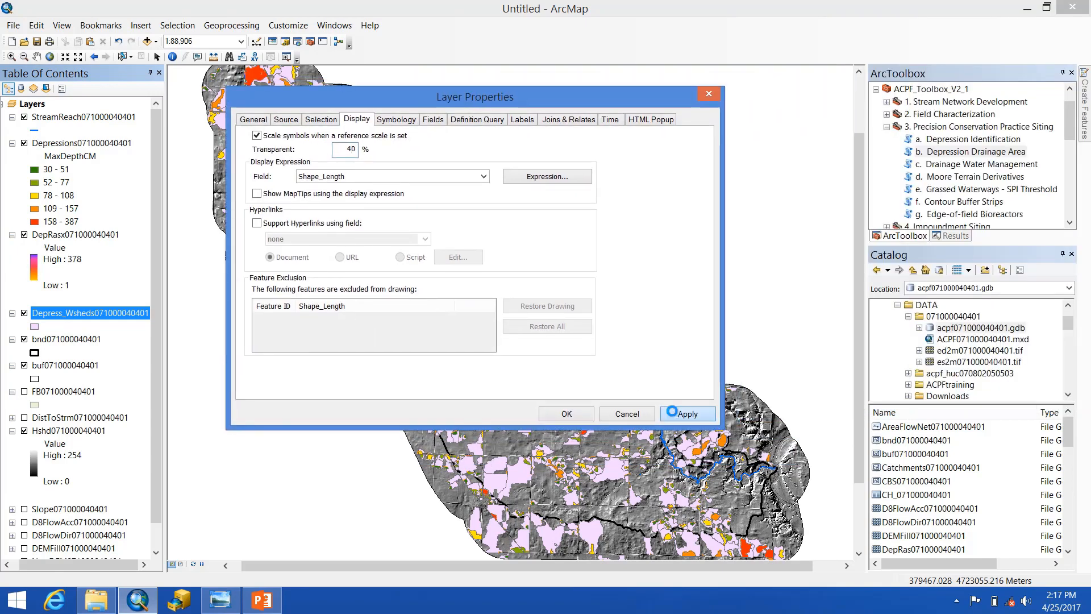
click(564, 414)
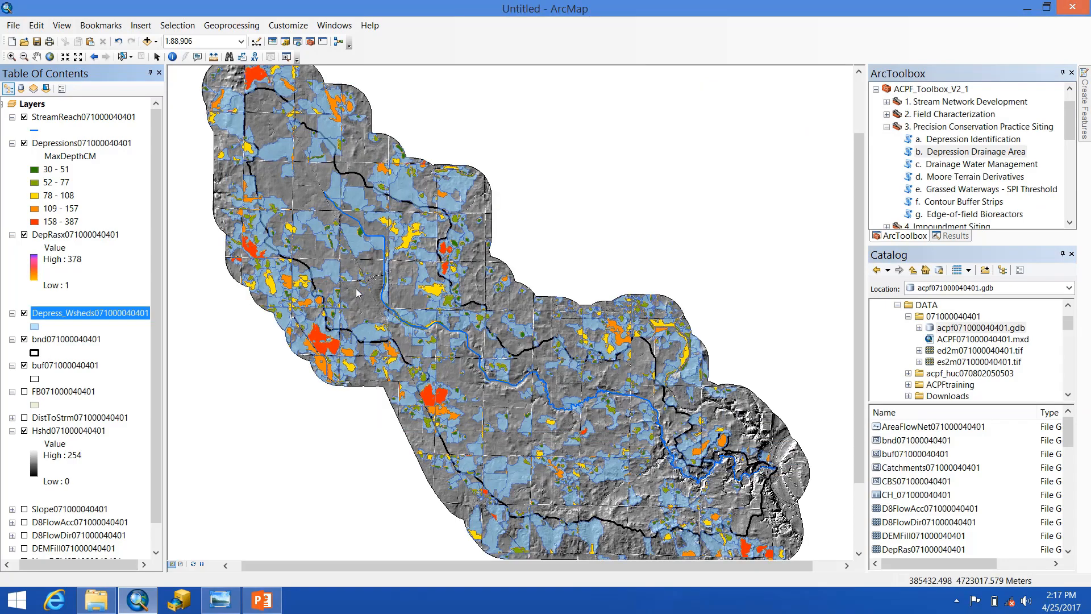
Highlight the drainage area of the large yellow depression, highlight that of the green depression beside the upper stream, and clear the selection
scroll(417, 299, down, 7)
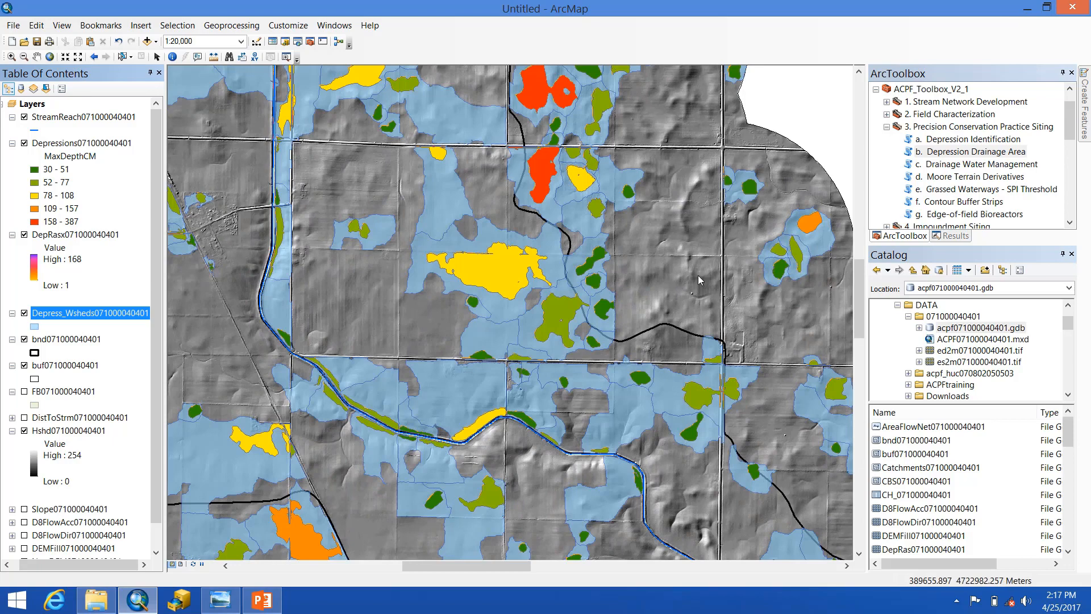
drag(669, 305, 764, 434)
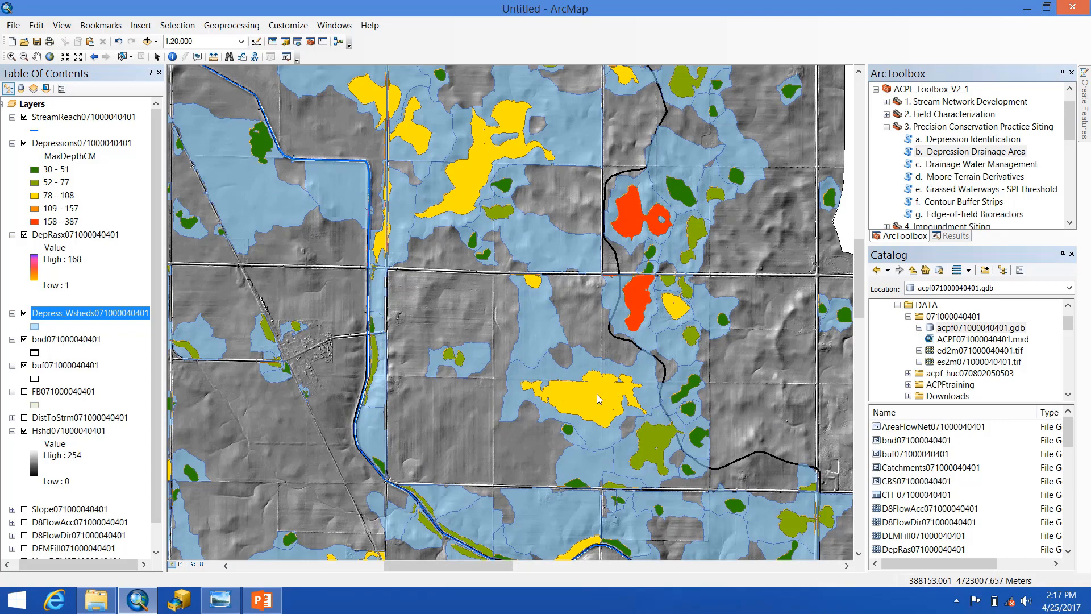
click(122, 56)
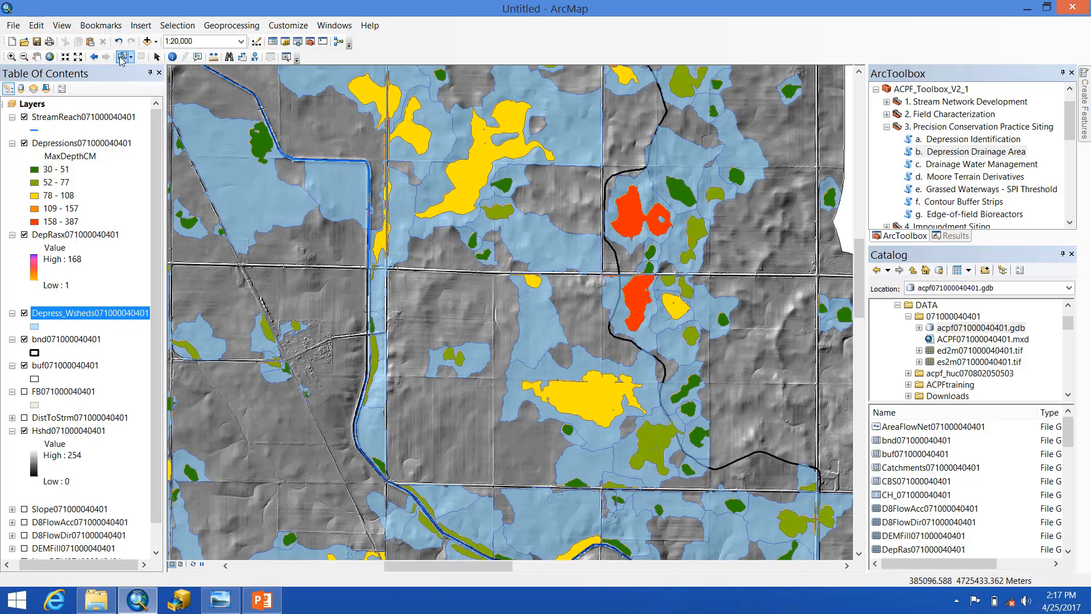
click(457, 180)
drag(583, 134, 657, 277)
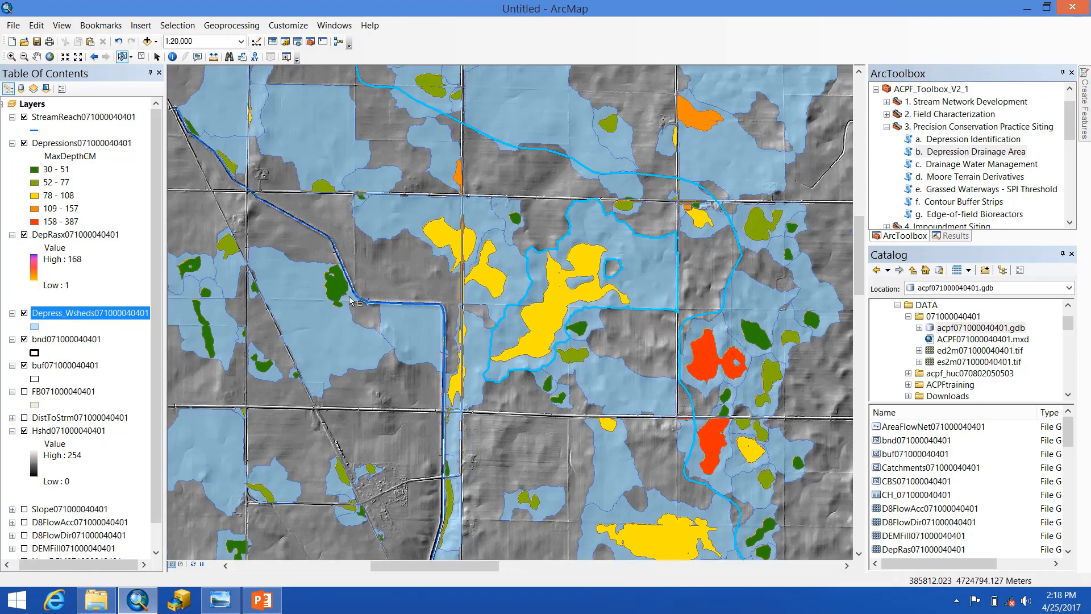
click(337, 282)
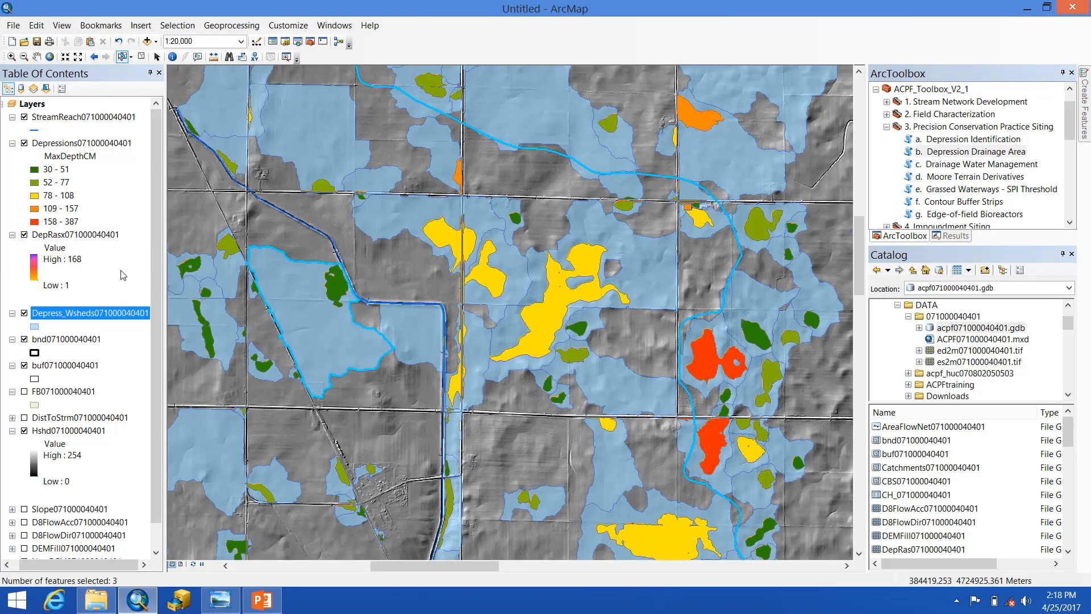
click(141, 56)
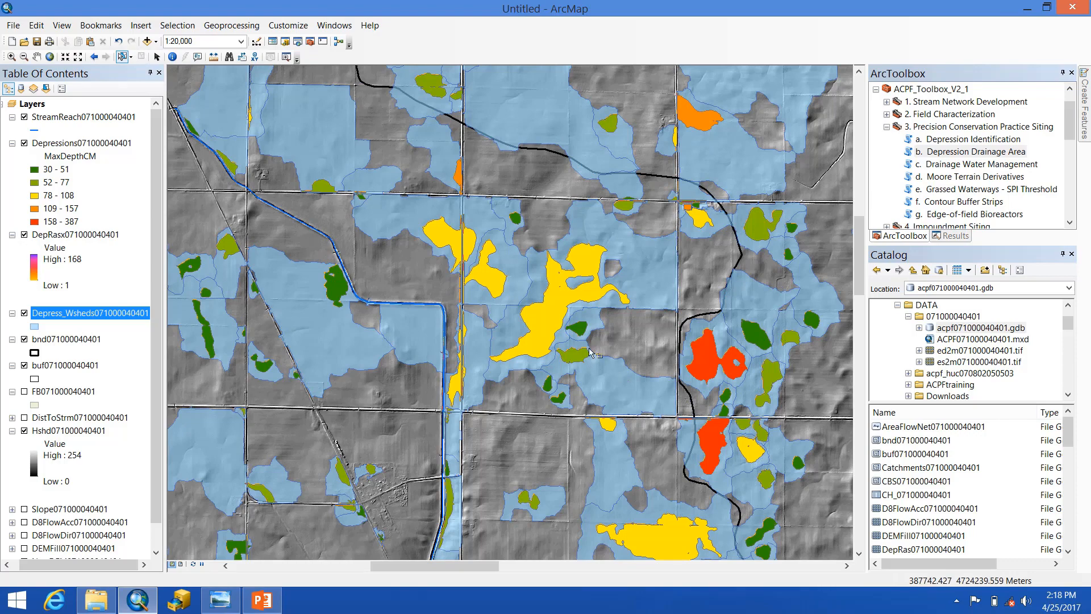
Examine the depression drainage areas west of the upper stream and downstream toward the southeast at 1:20,000 scale
drag(333, 406, 530, 277)
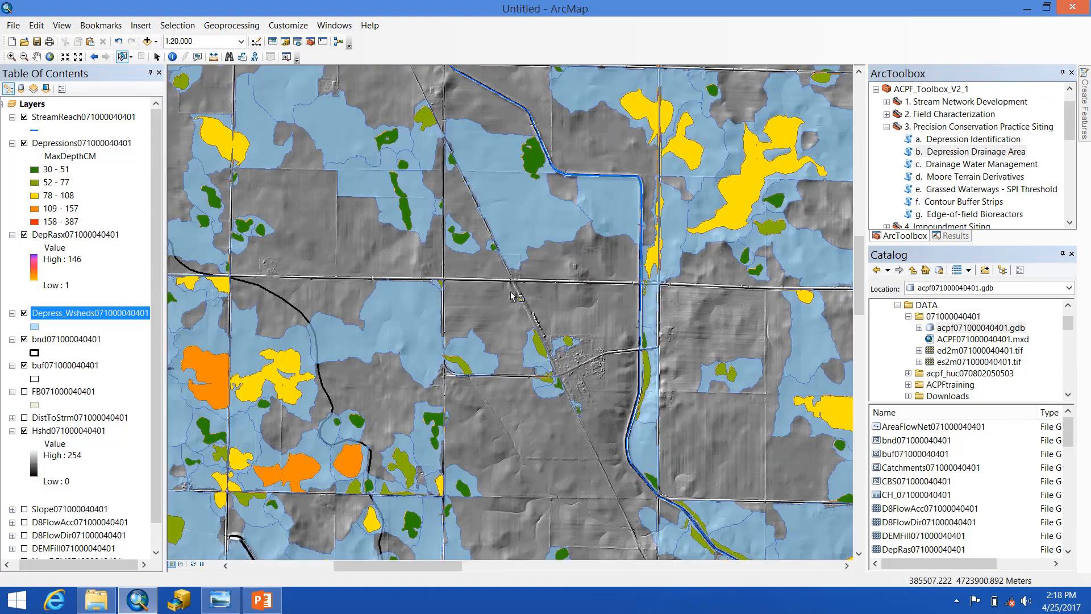
drag(645, 337, 400, 191)
drag(646, 474, 393, 190)
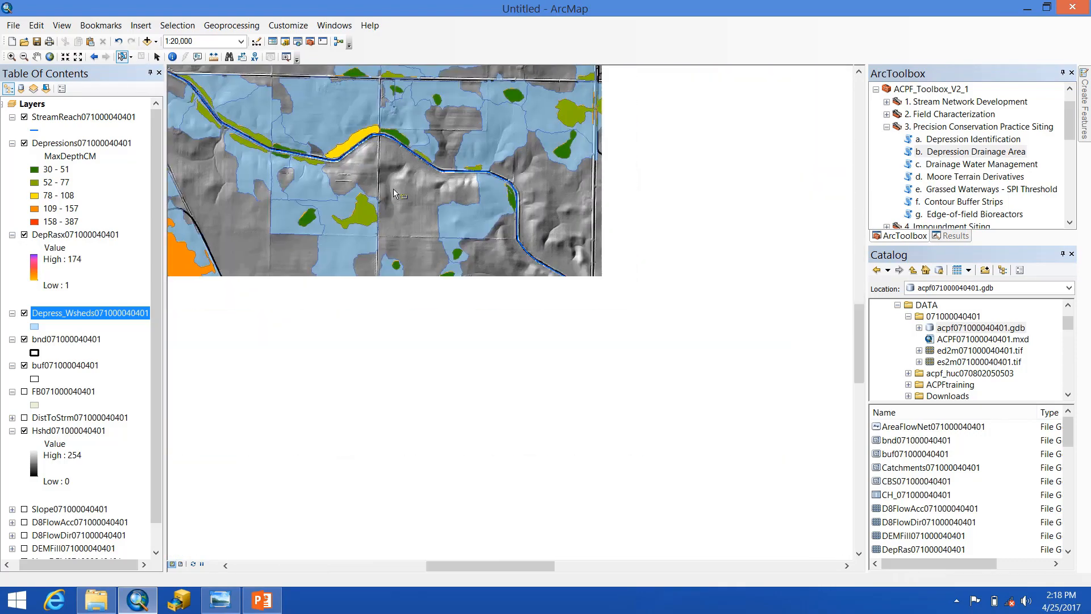
drag(620, 451, 472, 274)
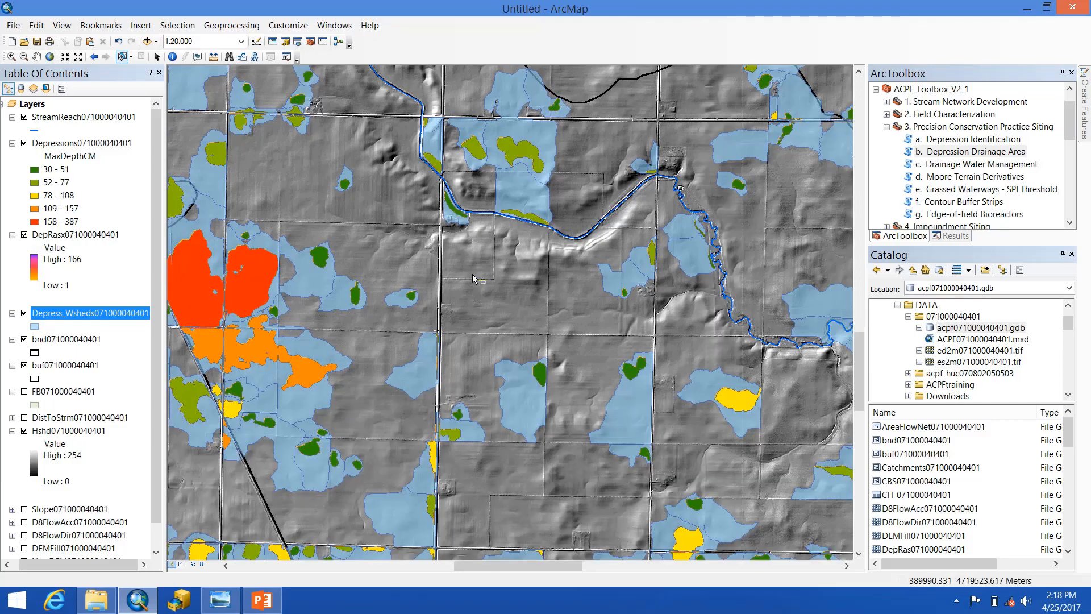